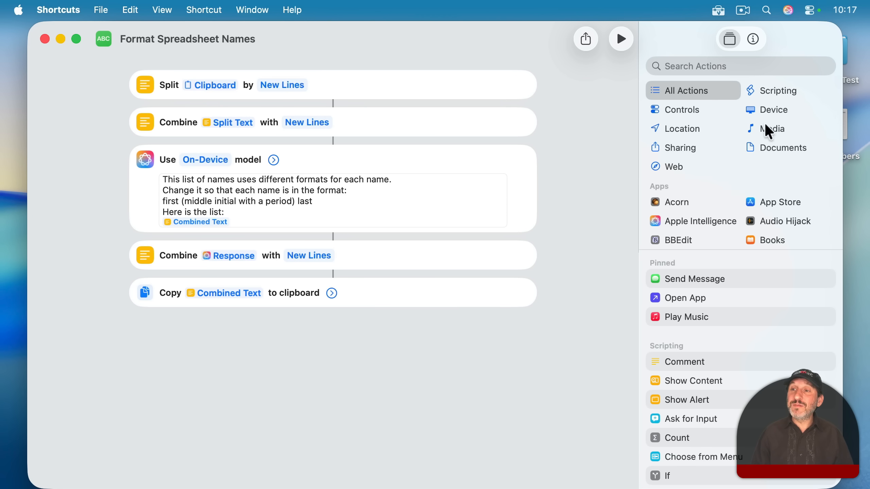
Step: Narrow the shortcut editor window to uncover the desktop files and open names.numbers in Numbers
drag(840, 73, 794, 73)
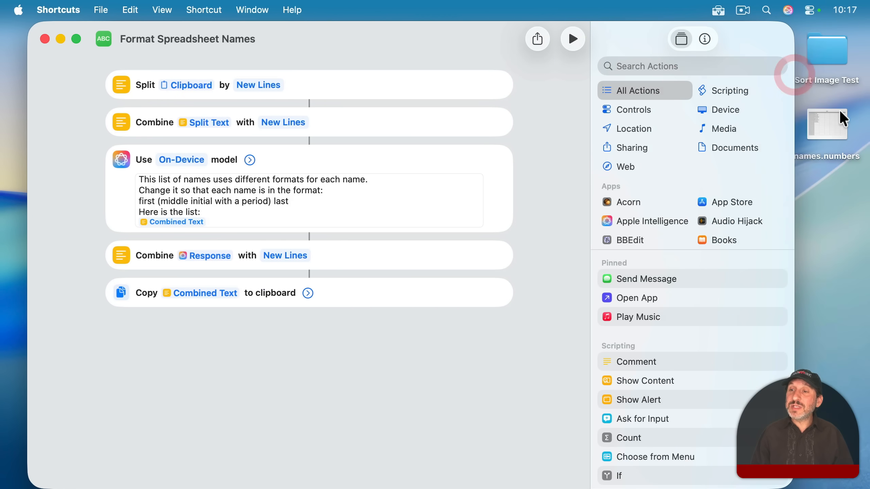
click(839, 113)
double_click(839, 110)
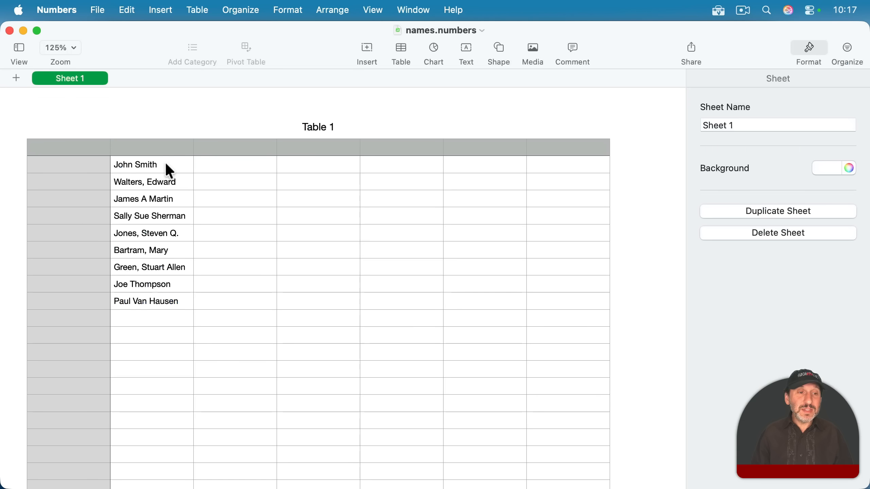
Step: Go through cells B2 to B10 one by one to examine how each name is formatted
click(169, 167)
click(174, 182)
click(174, 199)
click(174, 218)
click(172, 233)
click(172, 248)
click(178, 267)
click(174, 285)
click(174, 301)
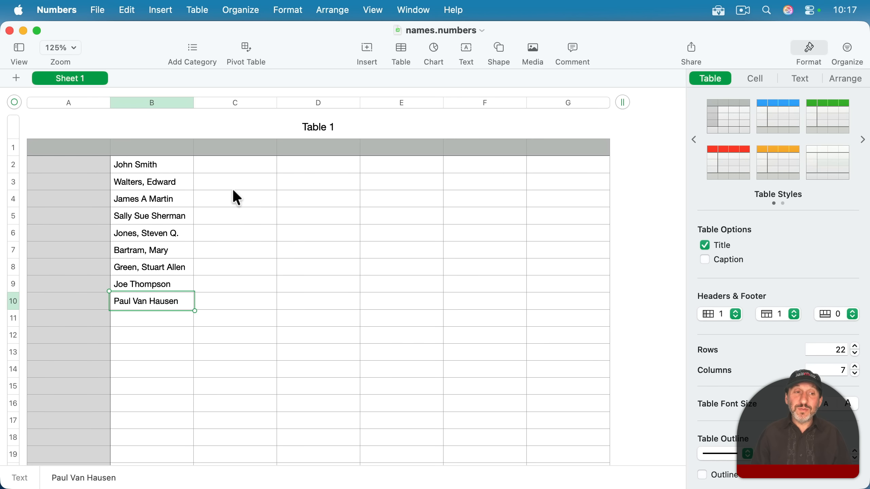
Step: Copy the names in cells B2 to B10, hide Numbers and return to the Format Spreadsheet Names shortcut in Shortcuts
click(164, 168)
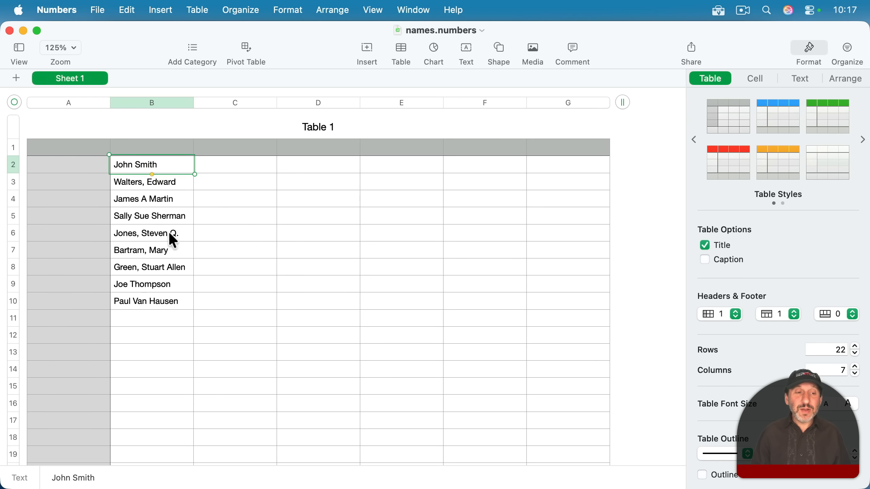
shift+click(155, 300)
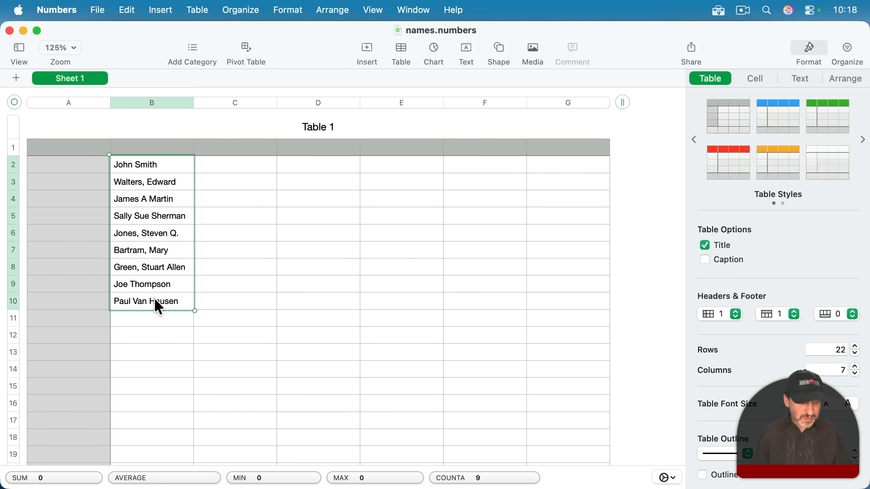
key(super+c)
key(super+h)
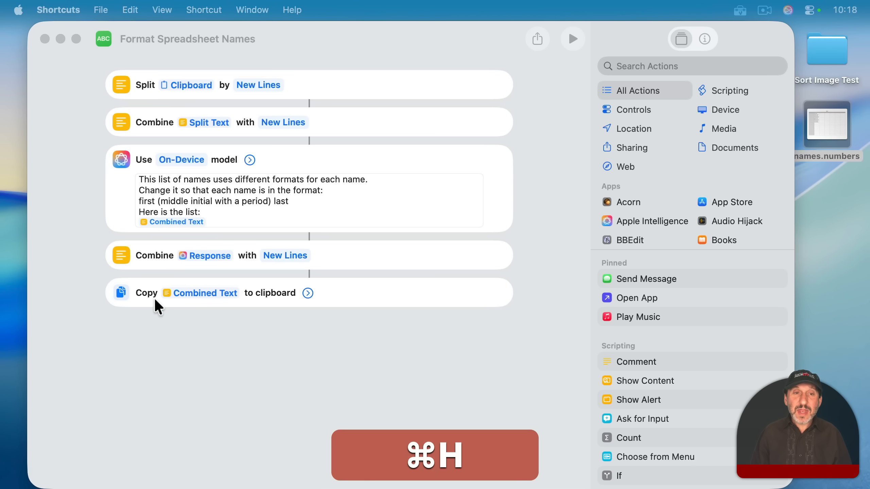
click(311, 42)
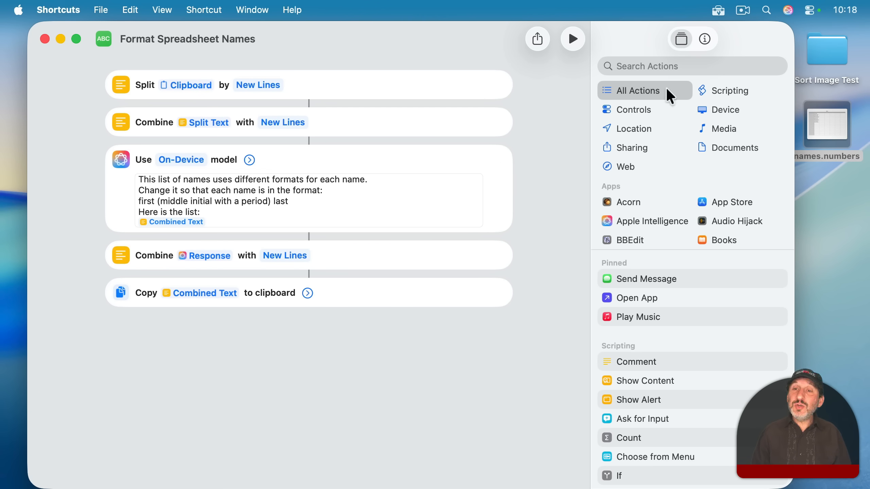
Step: Search the actions for "model" and read the description of the Use Model action
click(660, 66)
text(model)
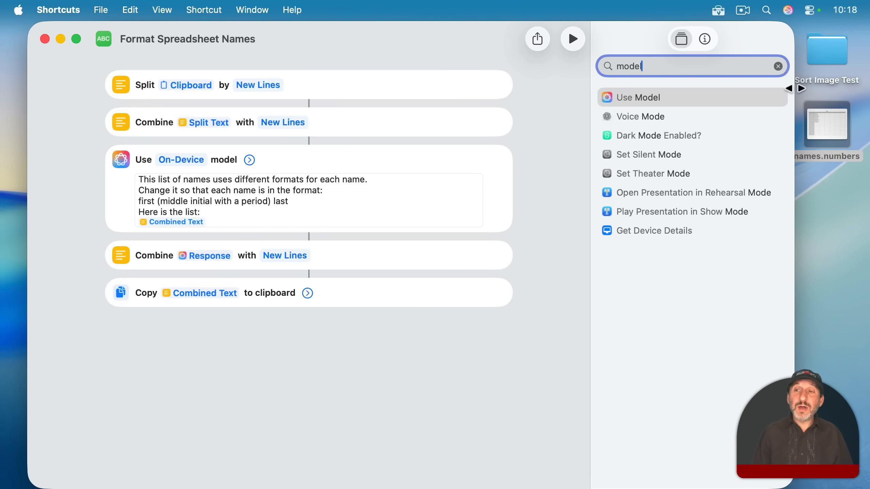
click(781, 96)
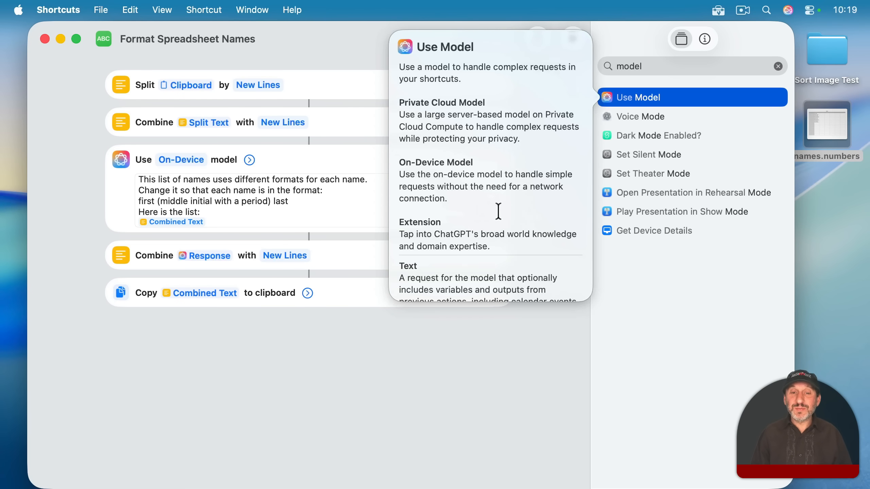
click(344, 50)
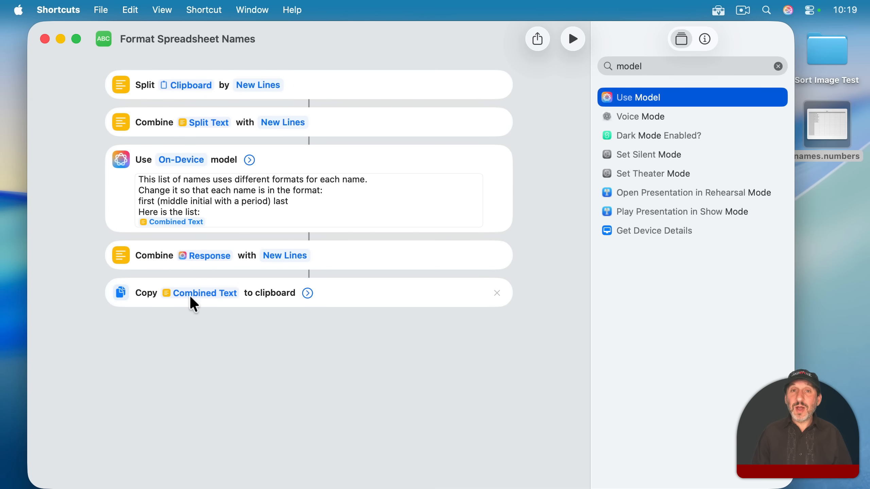
Step: Review the prompt text of the On-Device model action and examine its available output types
drag(139, 179, 219, 212)
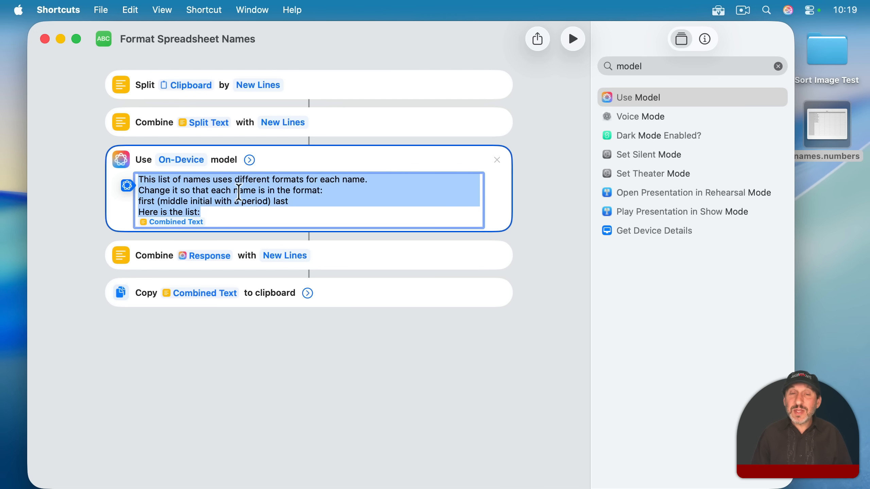
click(192, 191)
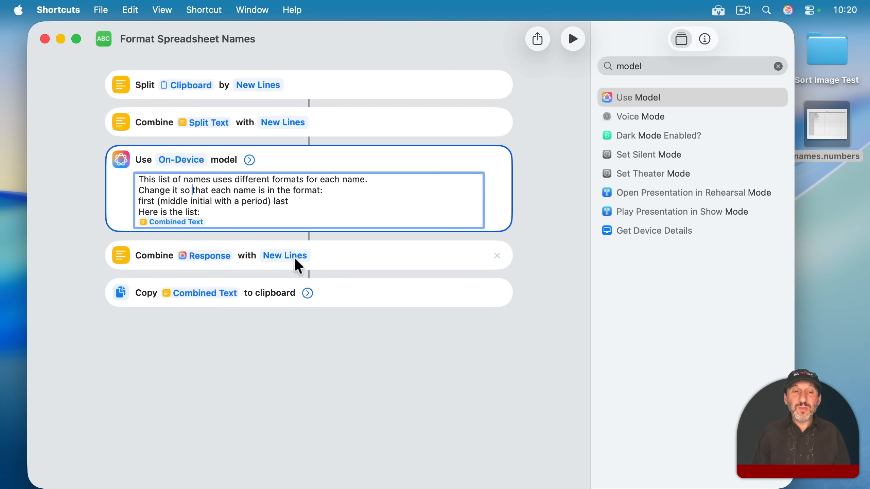
click(250, 160)
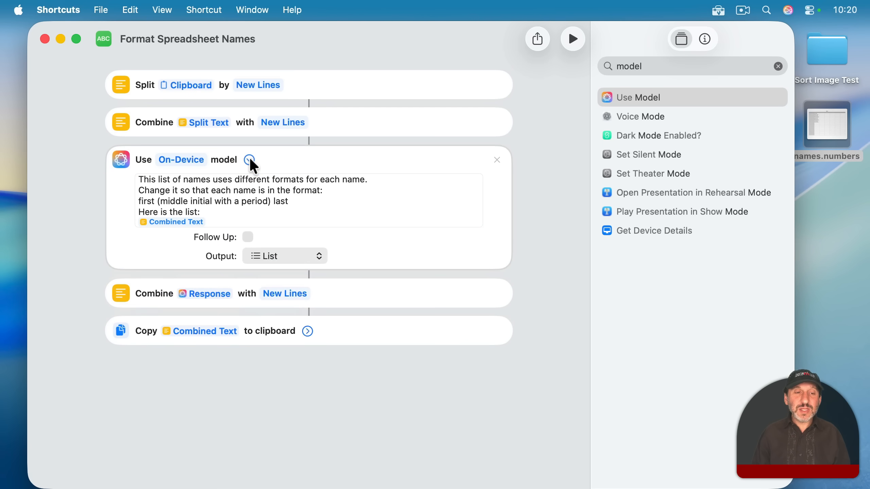
click(269, 256)
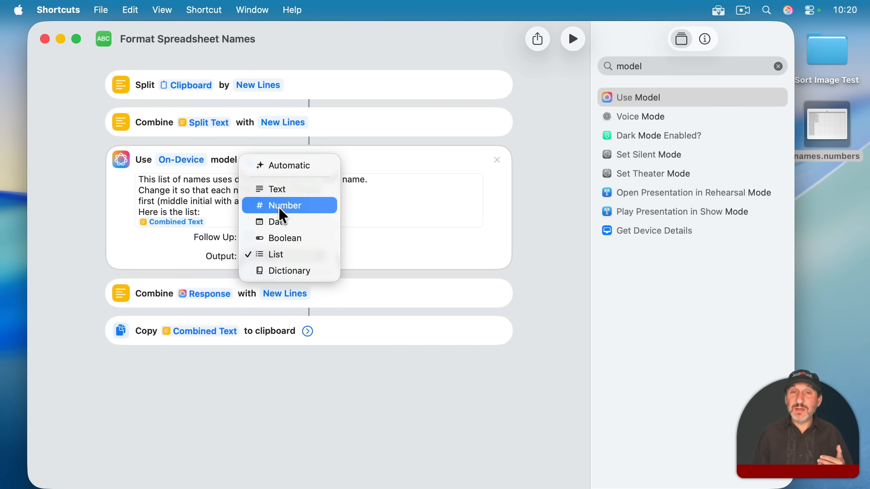
click(537, 166)
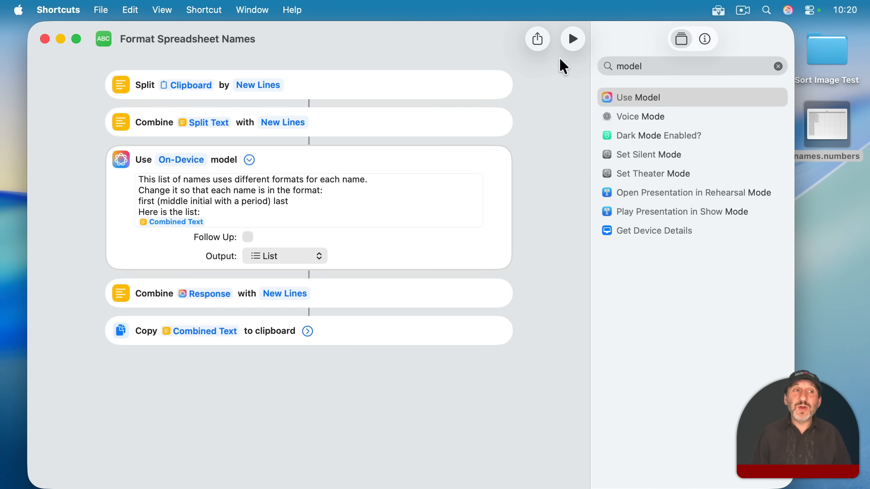
Step: Run the Format Spreadsheet Names shortcut and paste its result into the Numbers table starting at cell C2
click(575, 36)
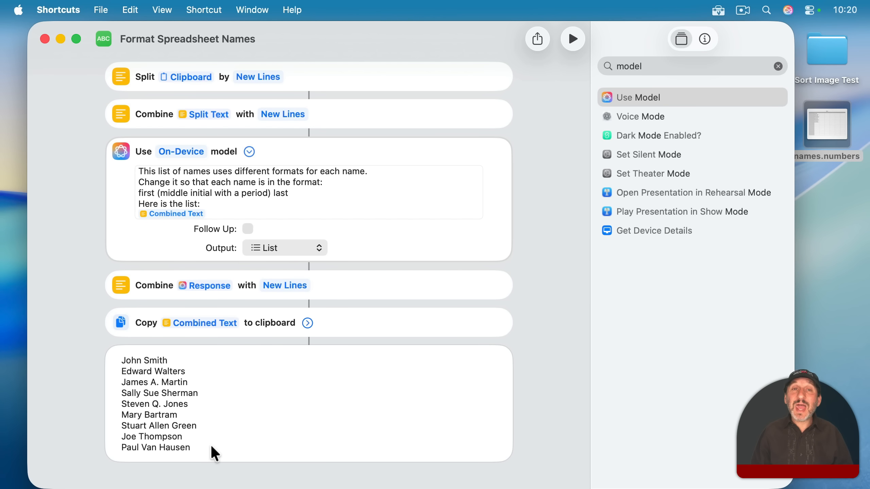
key(super+h)
mouse_move(345, 486)
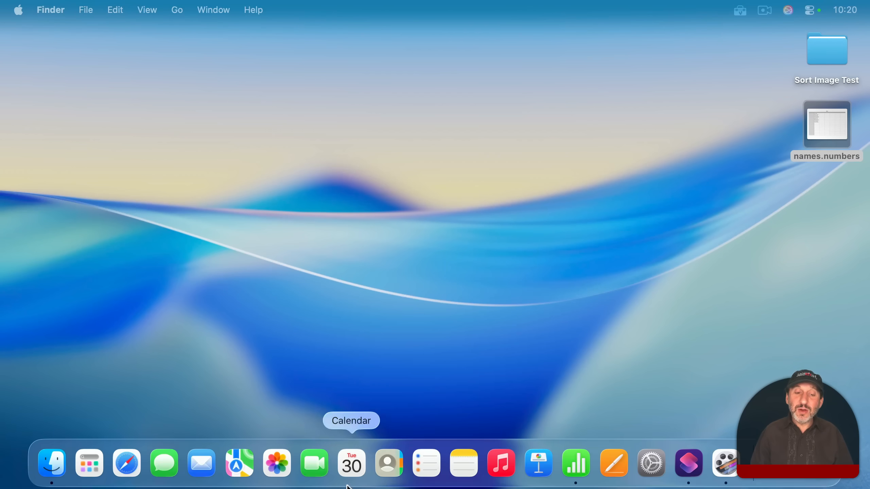
click(572, 466)
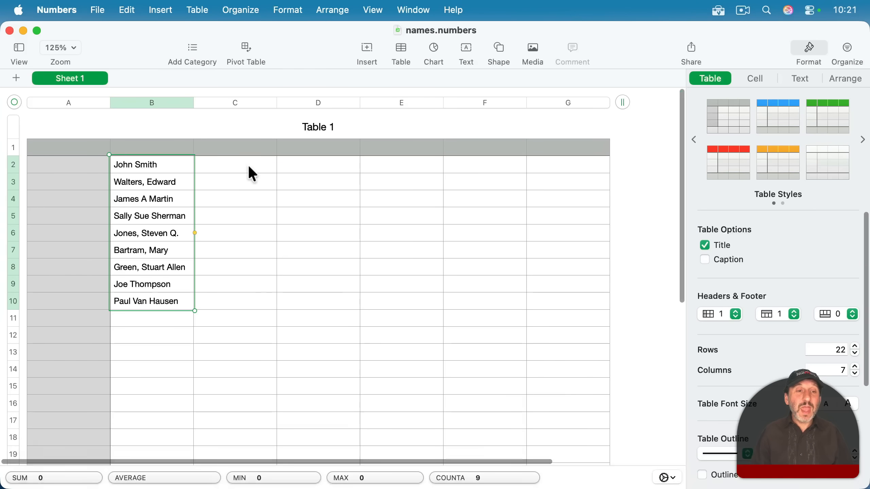
click(250, 166)
key(super+v)
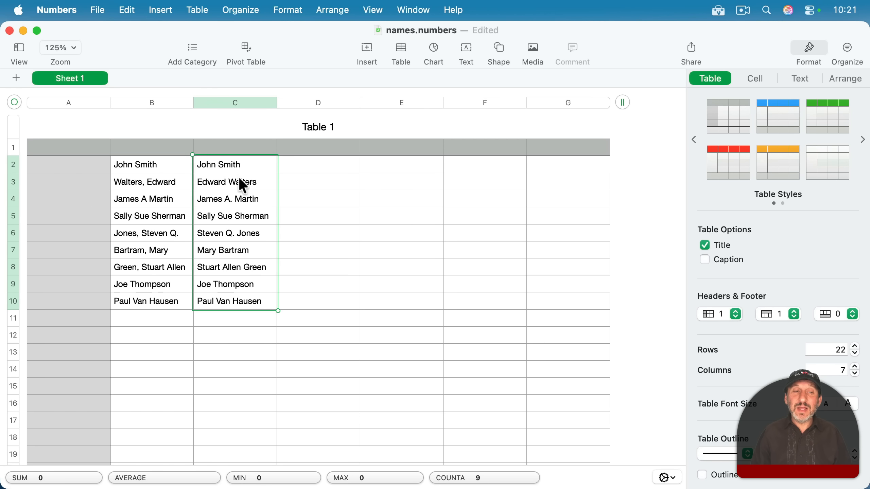
Step: Switch back to Shortcuts and examine which models the model action offers
key(super+Tab)
key(super+Tab)
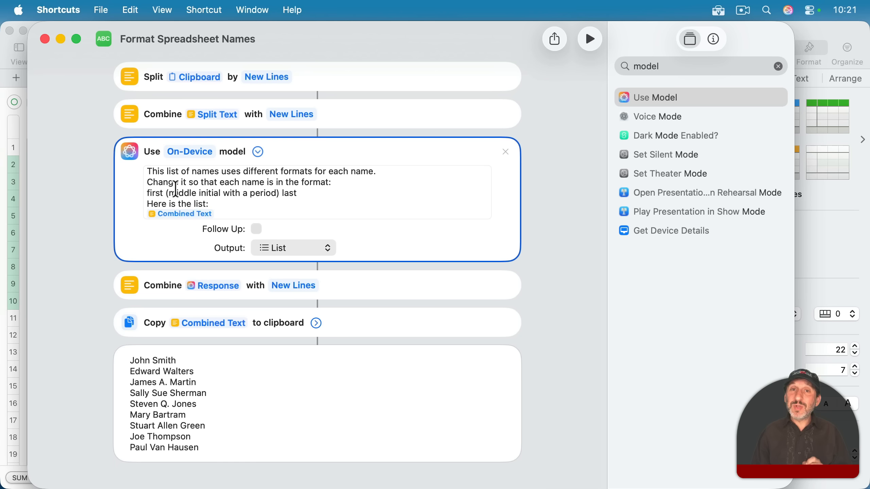
click(186, 155)
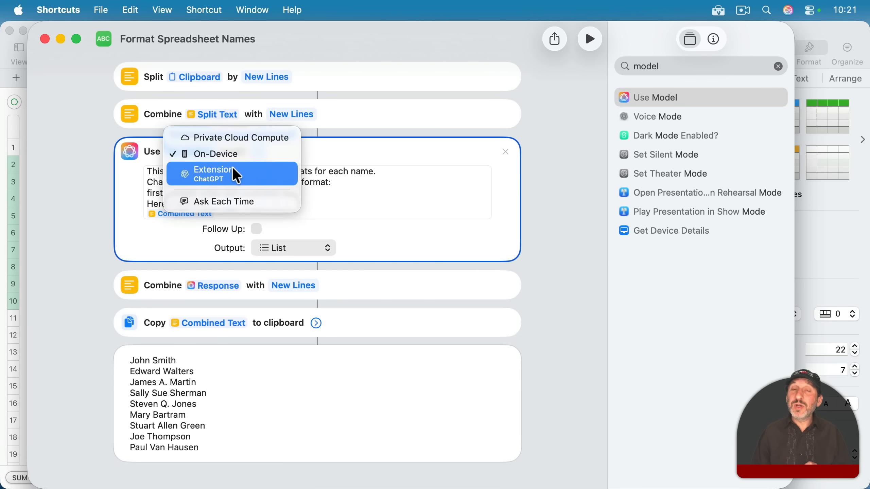
click(84, 173)
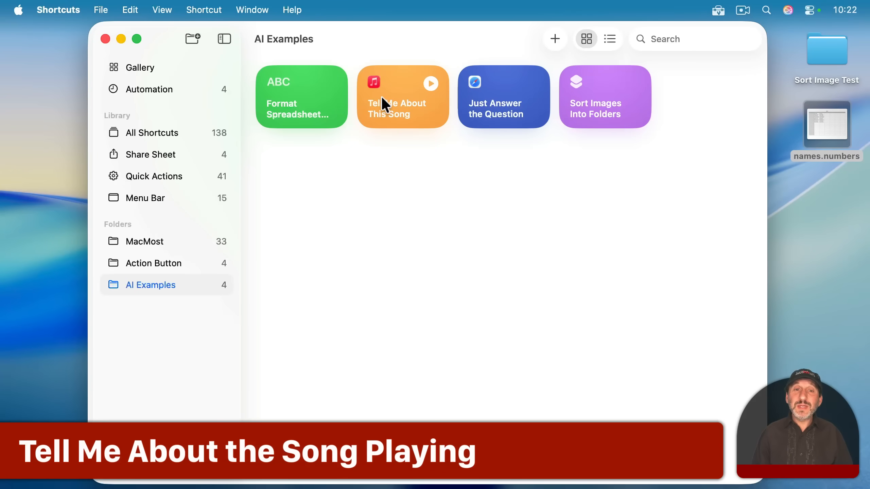
Step: Open the Tell Me About This Song shortcut for editing and check the current song in Control Center
double_click(401, 103)
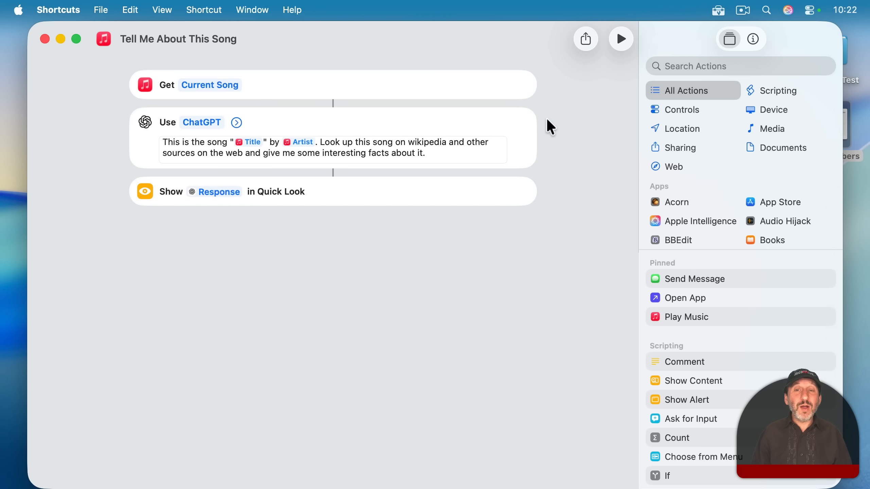
click(812, 10)
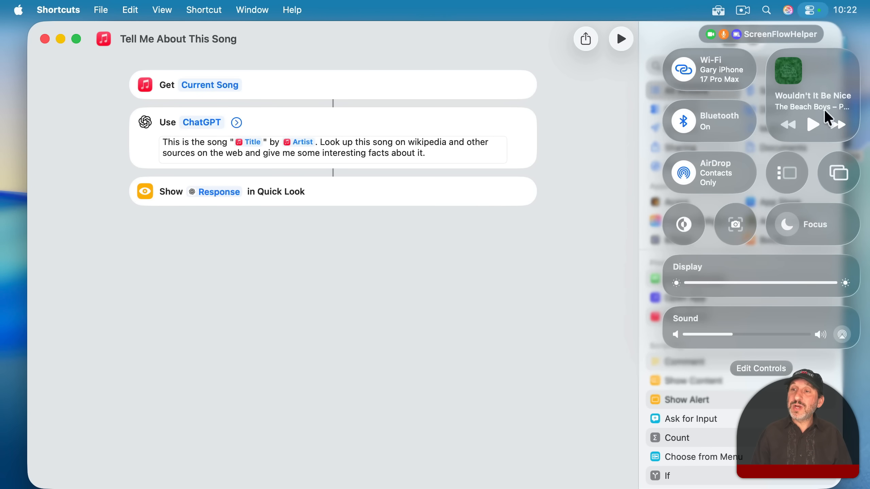
click(397, 45)
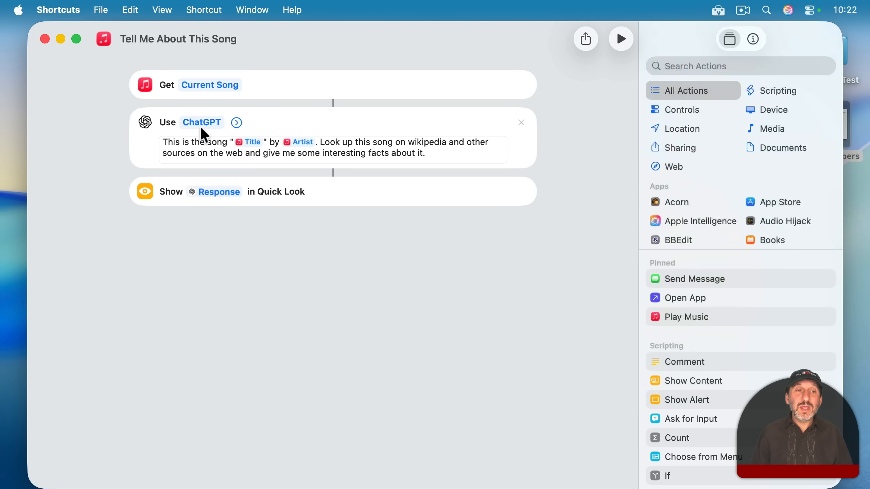
Step: Examine the ChatGPT action's model choices and the details offered by the Title variable in its prompt
click(204, 124)
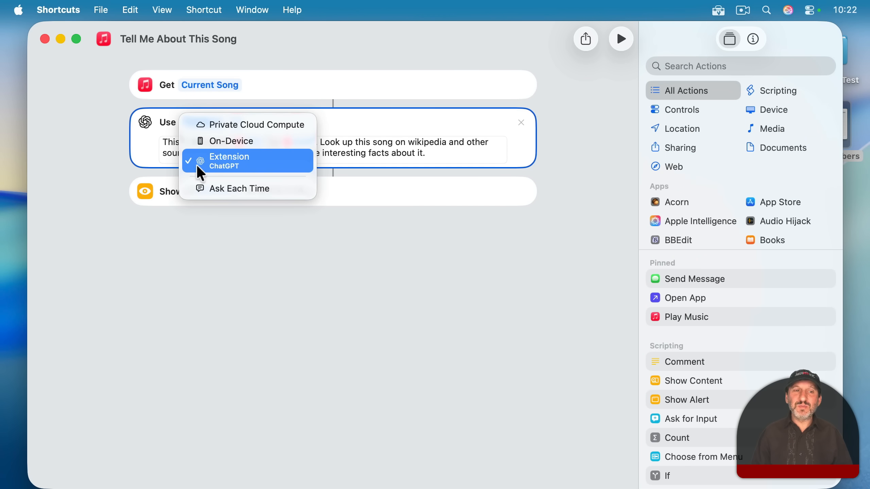
click(96, 161)
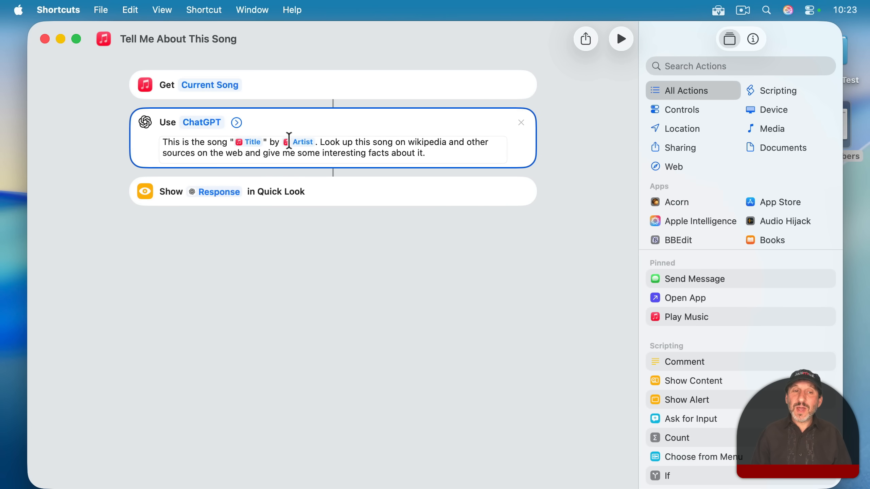
click(252, 142)
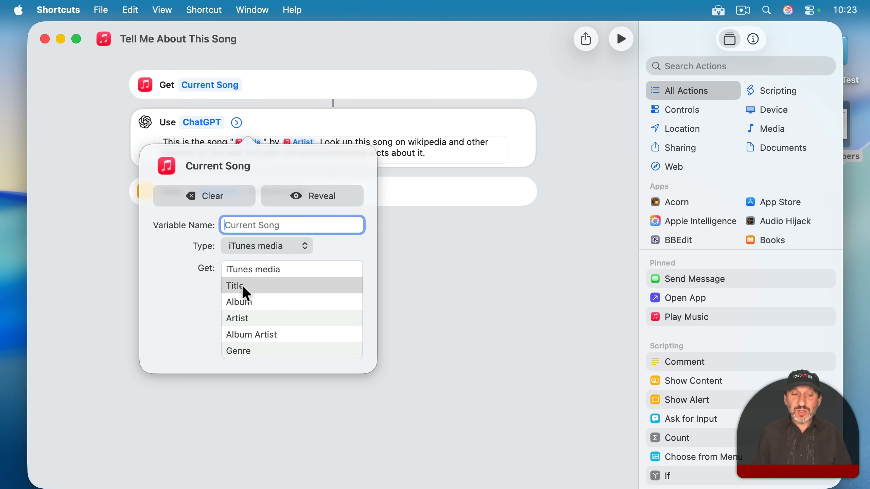
click(410, 64)
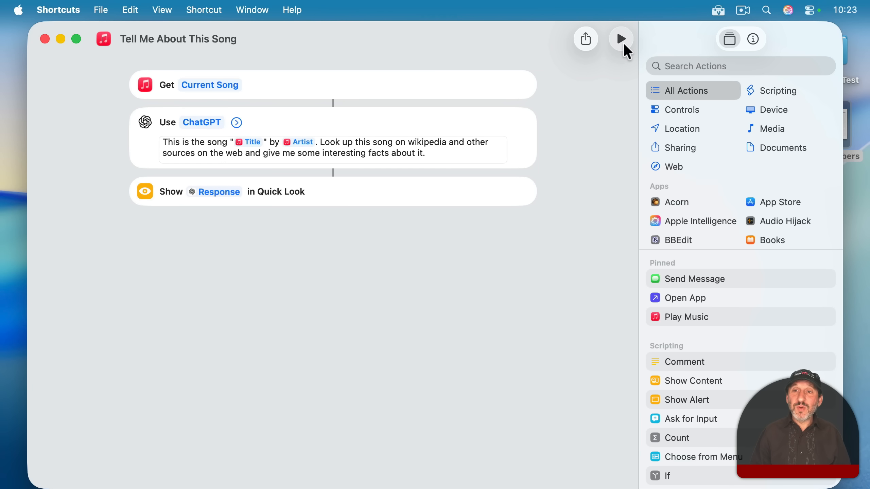
Step: Run the Tell Me About This Song shortcut, allow it to send data to ChatGPT, and close the response preview
click(623, 43)
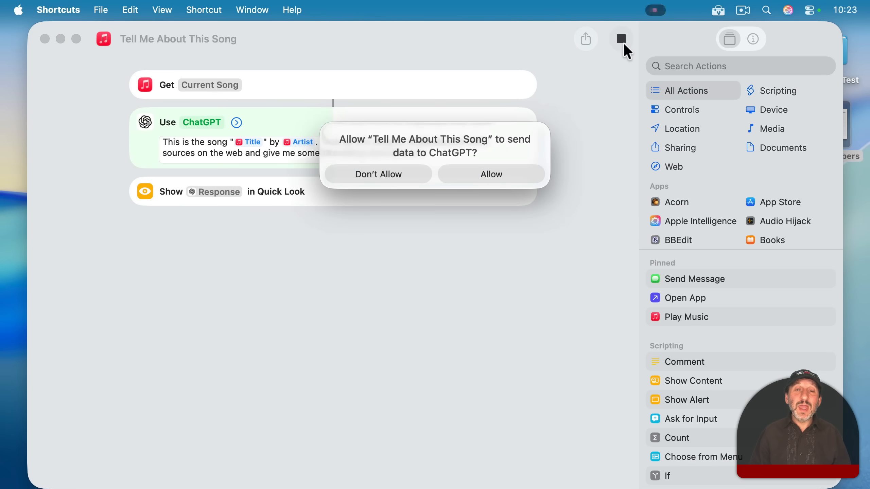
click(495, 180)
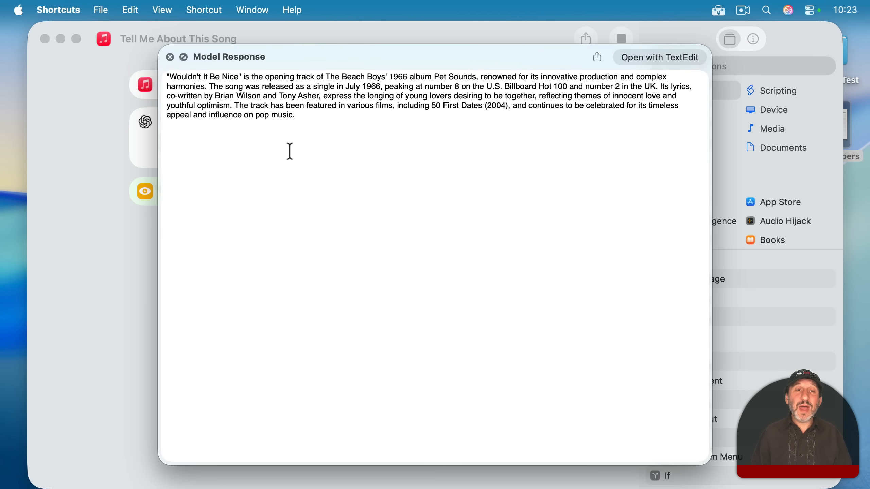
key(Escape)
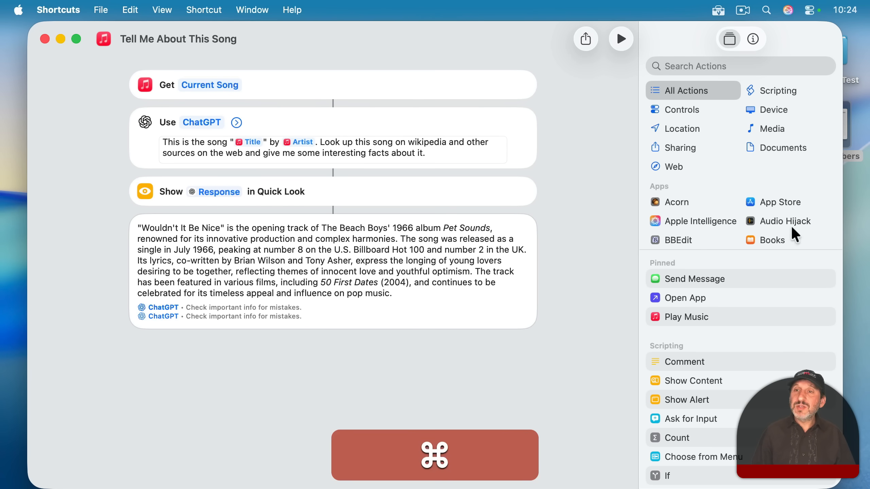
Step: Show the shortcut's details, then search Spotlight's actions for "tell me" and assign the quick key "song" to Tell Me About This Song
click(752, 39)
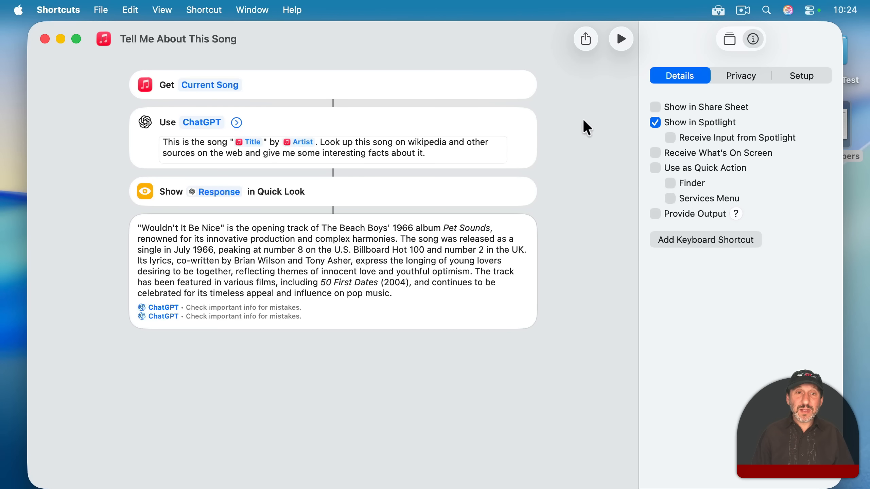
key(super)
key(super+space)
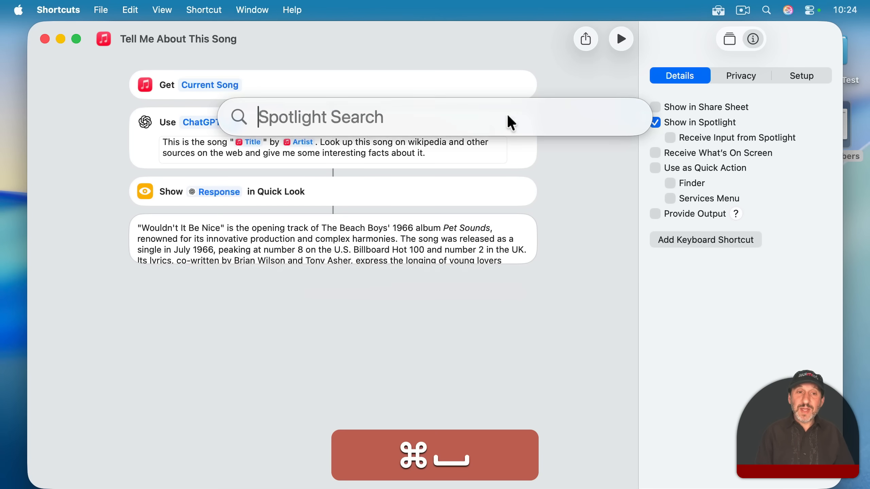
key(super+3)
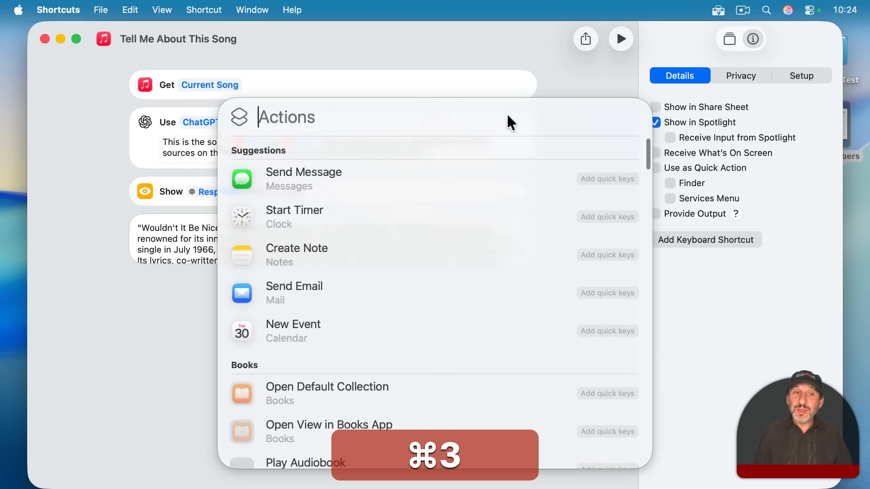
text(tell me About This Song)
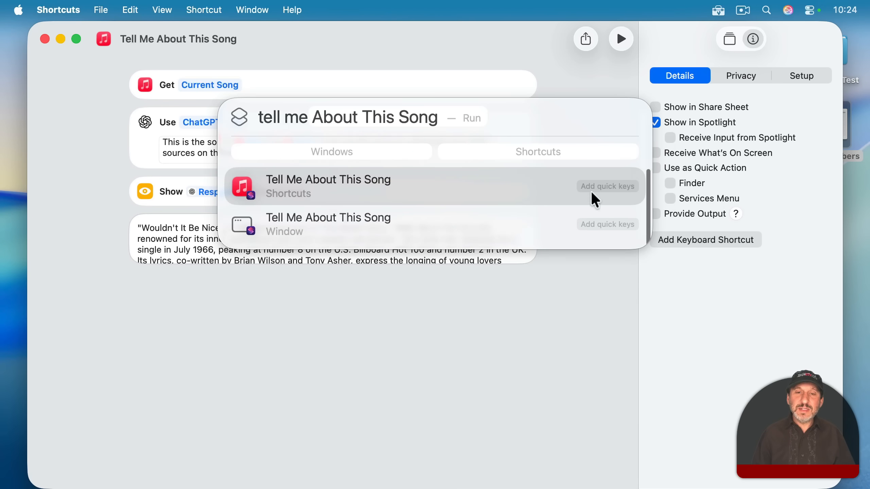
click(607, 187)
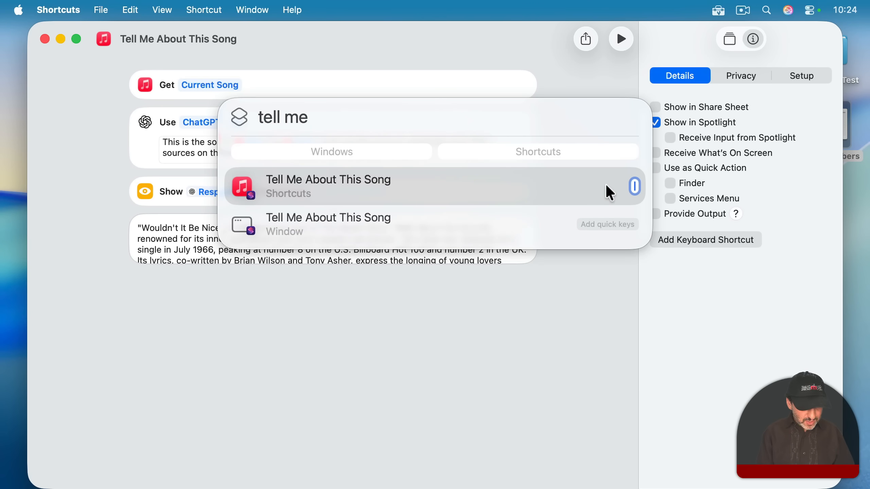
text(song)
key(Return)
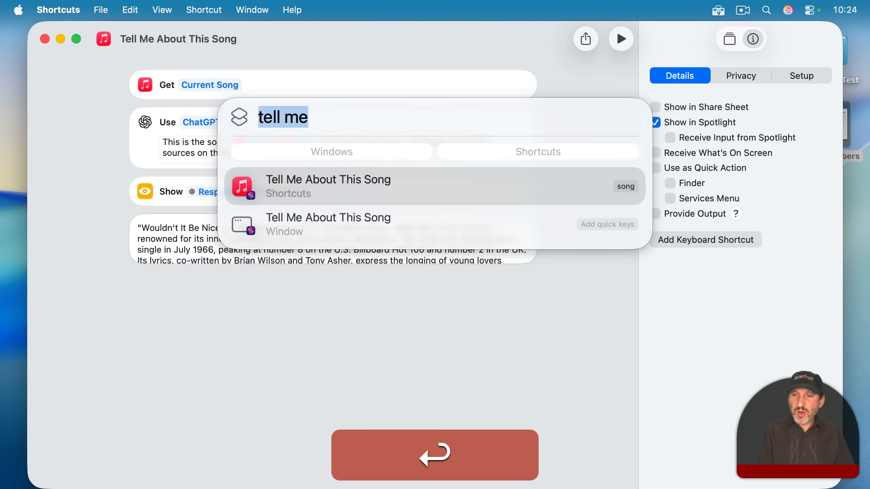
Step: Run Tell Me About This Song from Spotlight with the quick key "song", close its response and expand the ChatGPT action's options
text(song)
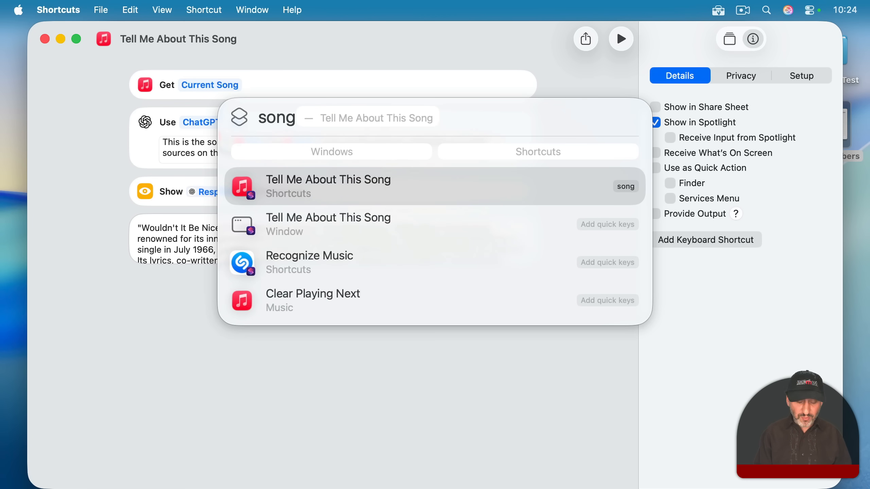
key(Return)
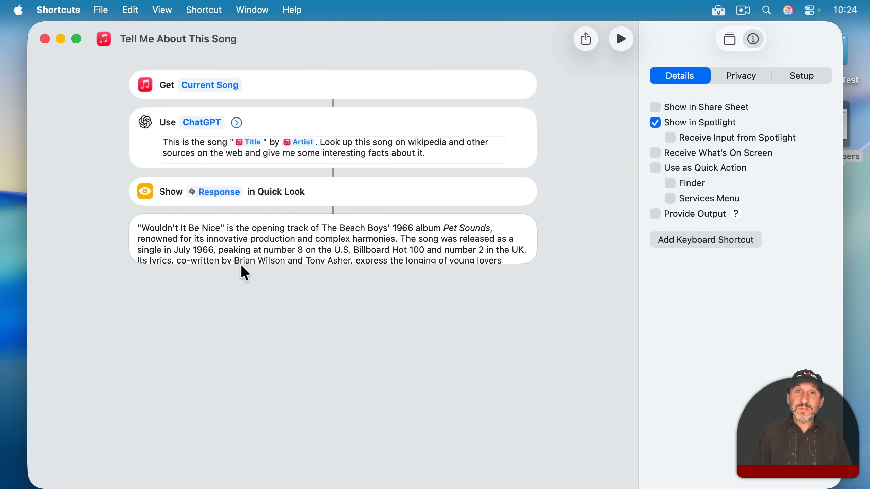
key(Escape)
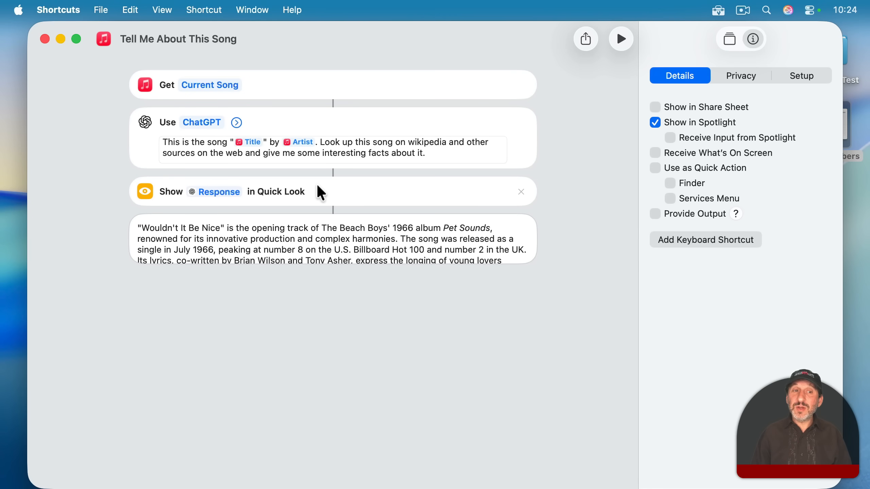
click(235, 123)
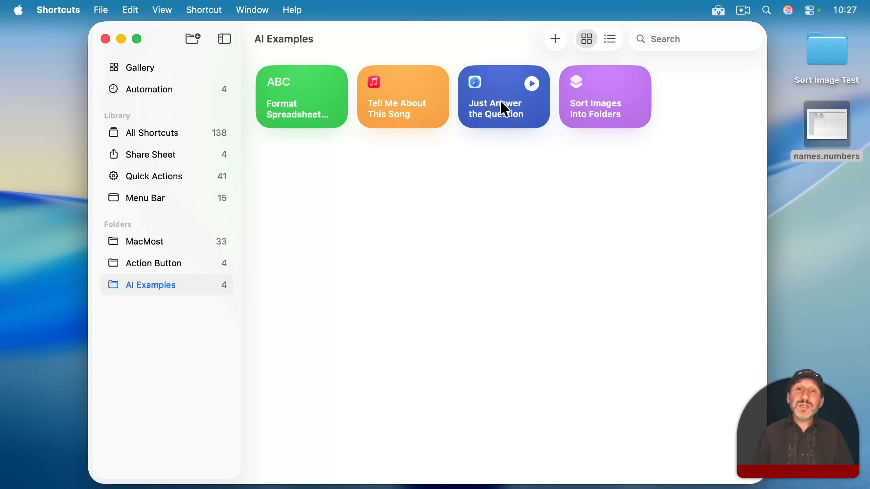
Step: Open the Just Answer the Question shortcut for editing, run it and always allow its access to the Safari web page
click(500, 101)
double_click(499, 101)
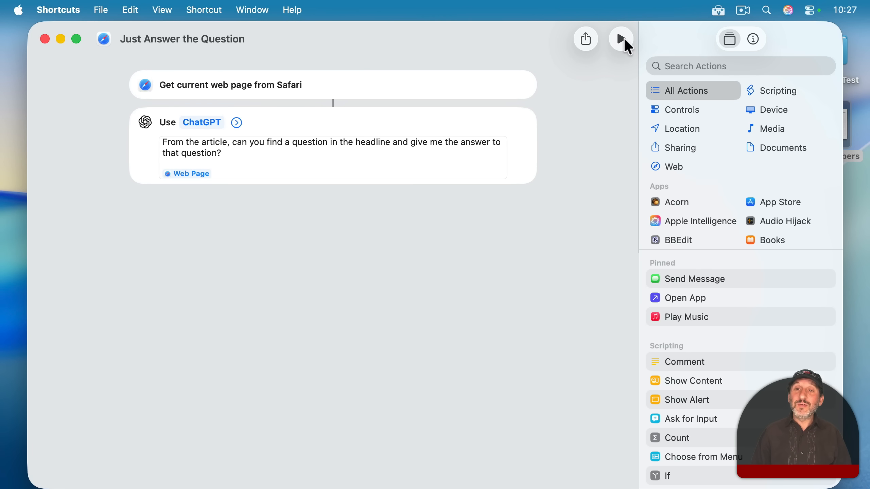
click(622, 39)
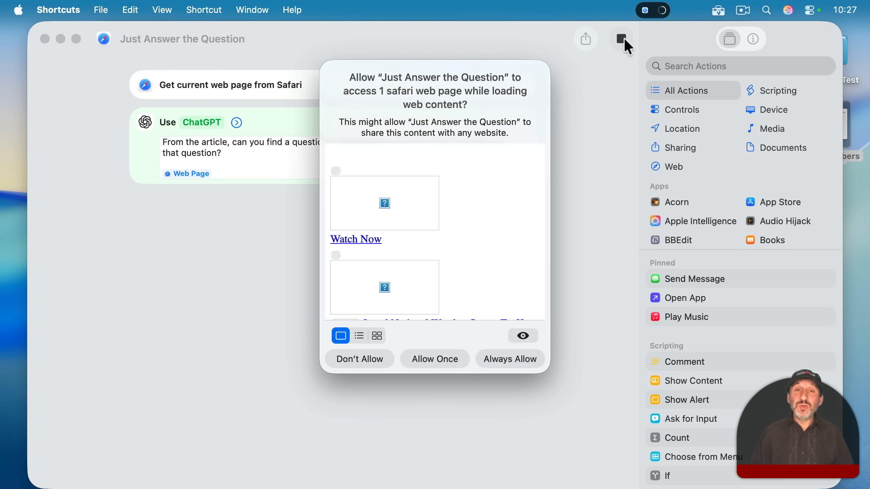
click(506, 359)
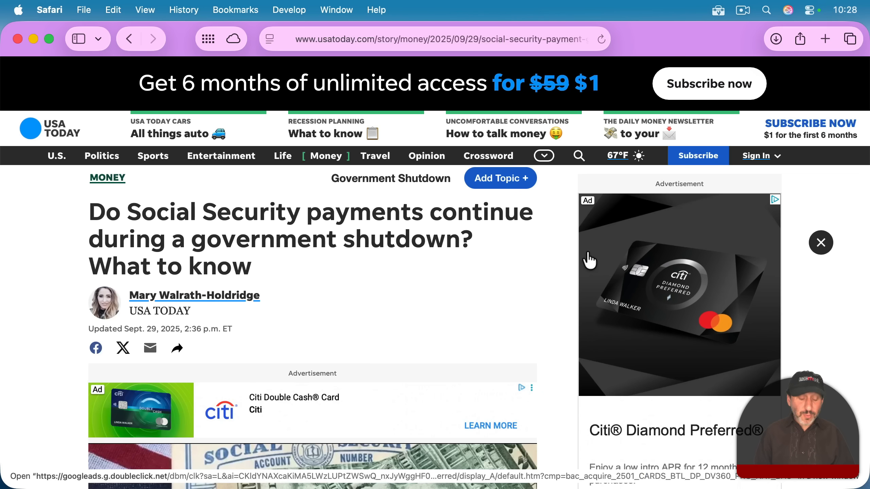
Step: Run Just Answer the Question from Spotlight on the USA Today article in Safari, and check its ChatGPT action's model choices in Shortcuts
key(super+space)
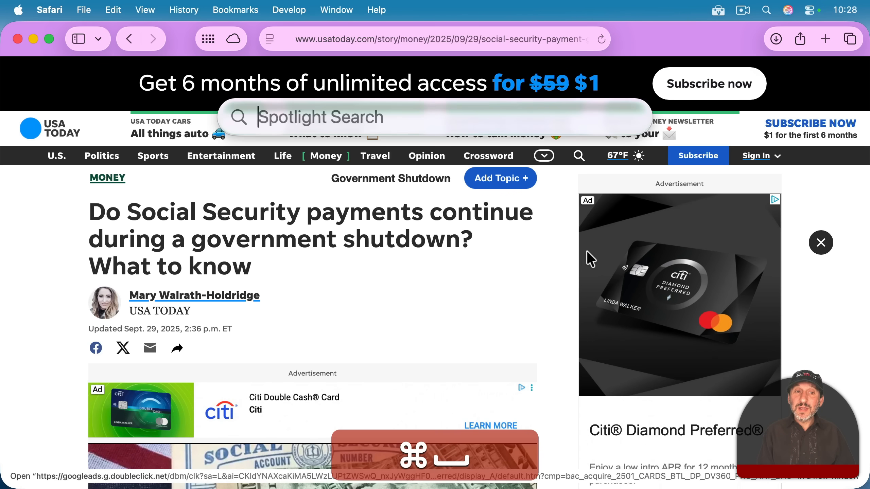
text(just Answer the Question)
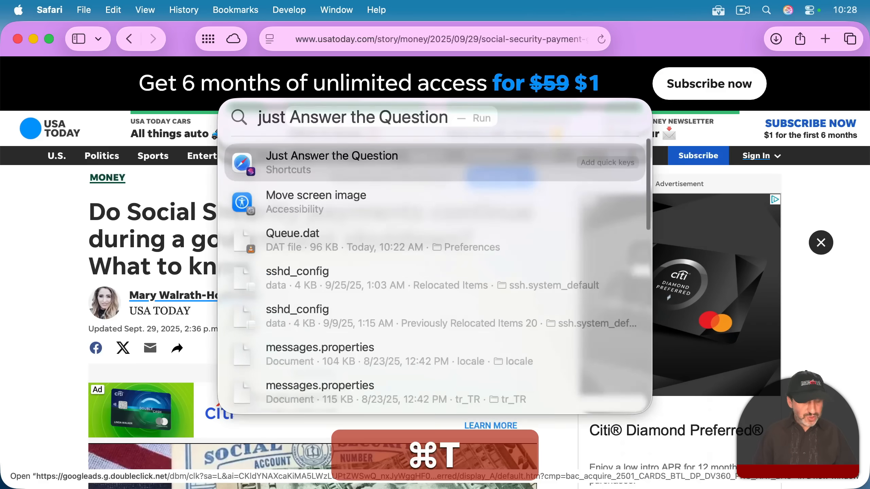
key(super+3)
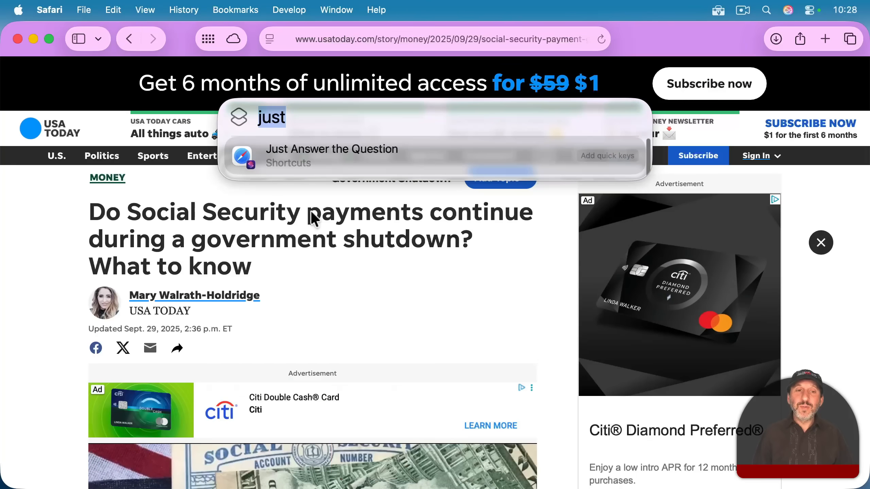
click(297, 154)
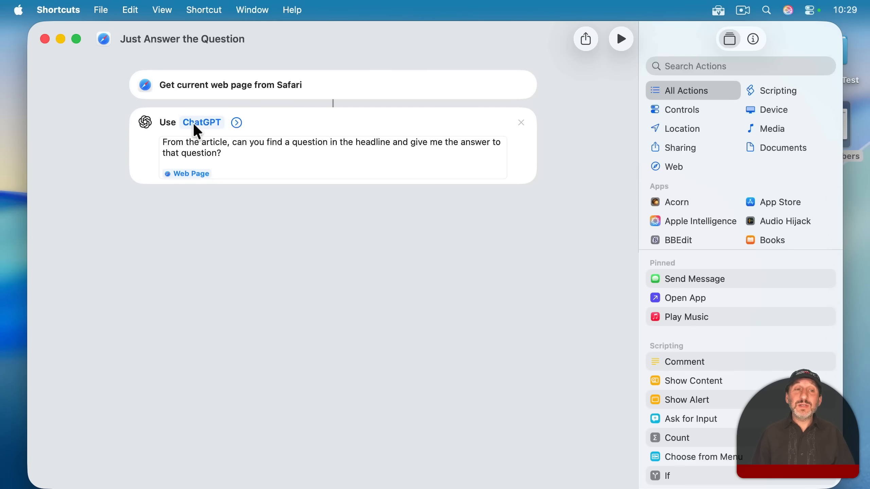
click(193, 124)
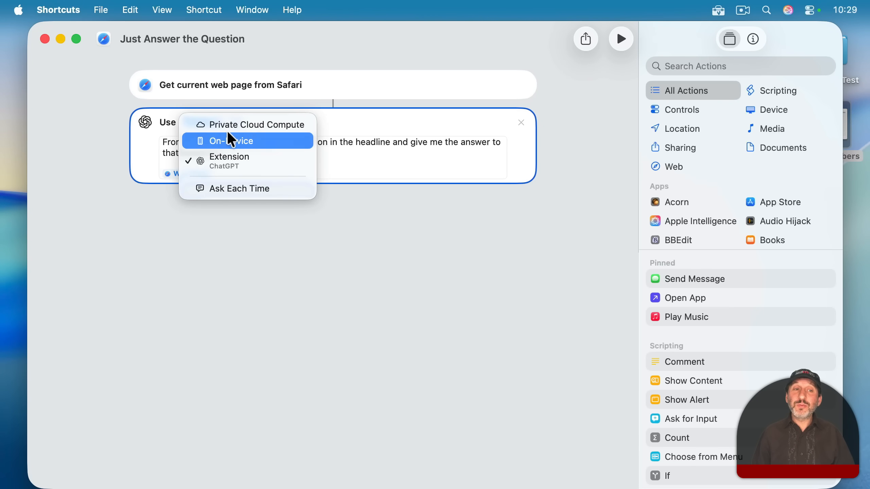
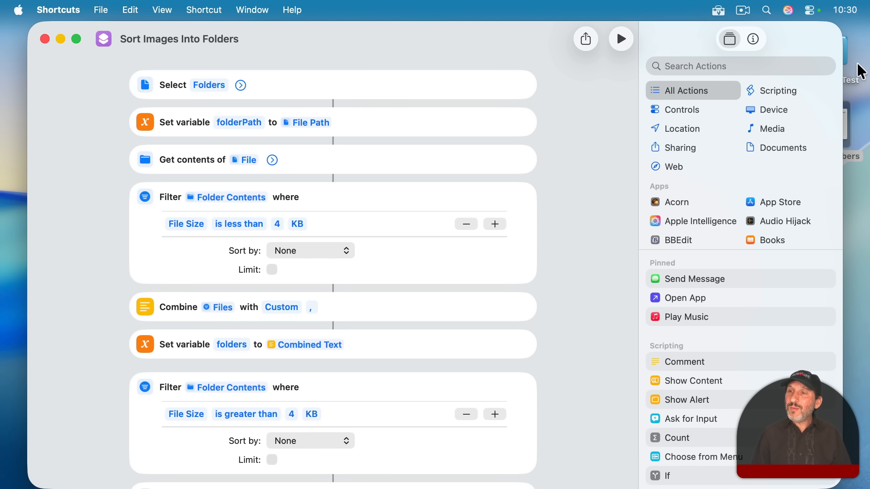
Step: Narrow the Sort Images Into Folders window to uncover the desktop, and open the Sort Image Test folder to view its files
drag(842, 52, 798, 52)
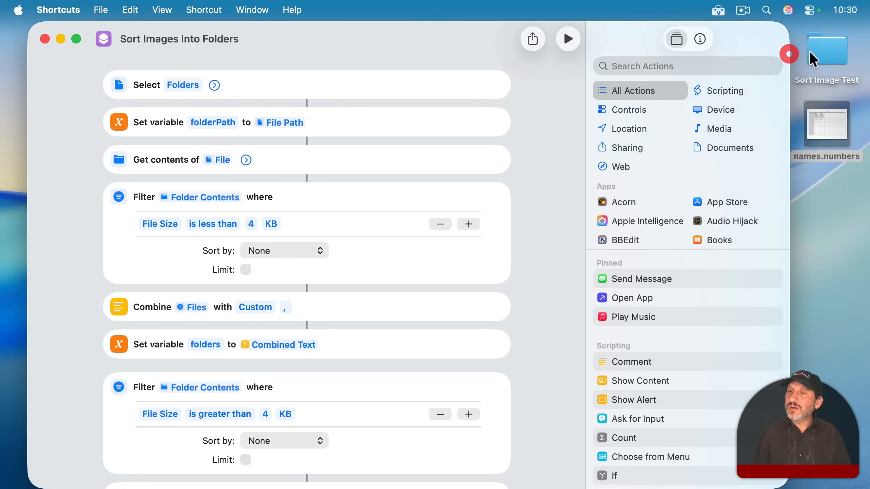
double_click(819, 51)
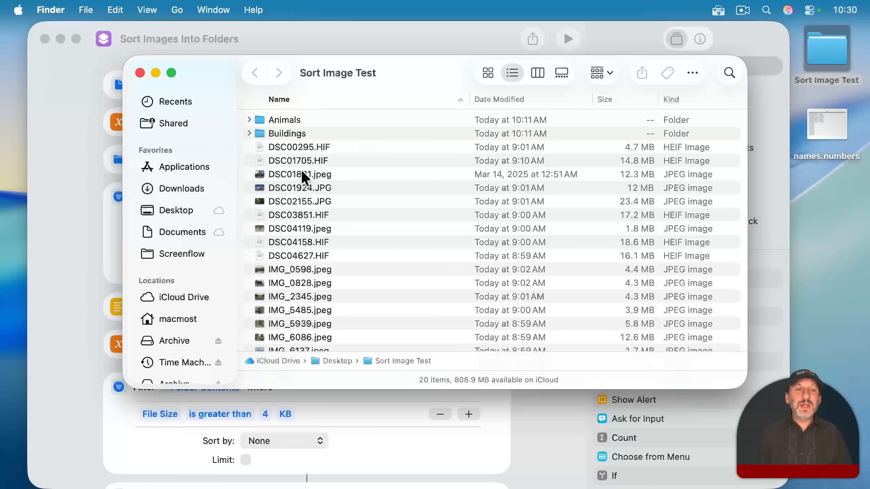
scroll(317, 334, down, 3)
scroll(317, 336, up, 3)
scroll(317, 336, up, 1)
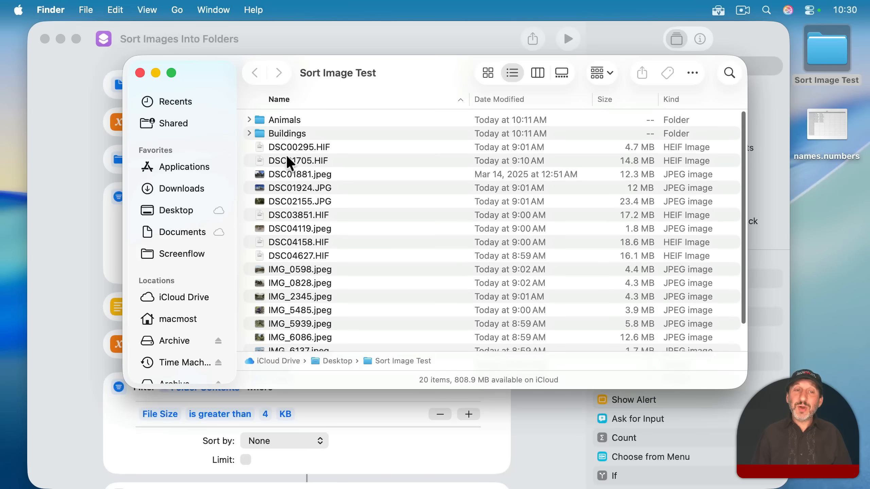
Step: Point out the Animals, Buildings, Other and Trees folders among the images, and return to the Sort Images Into Folders shortcut
click(286, 121)
click(282, 137)
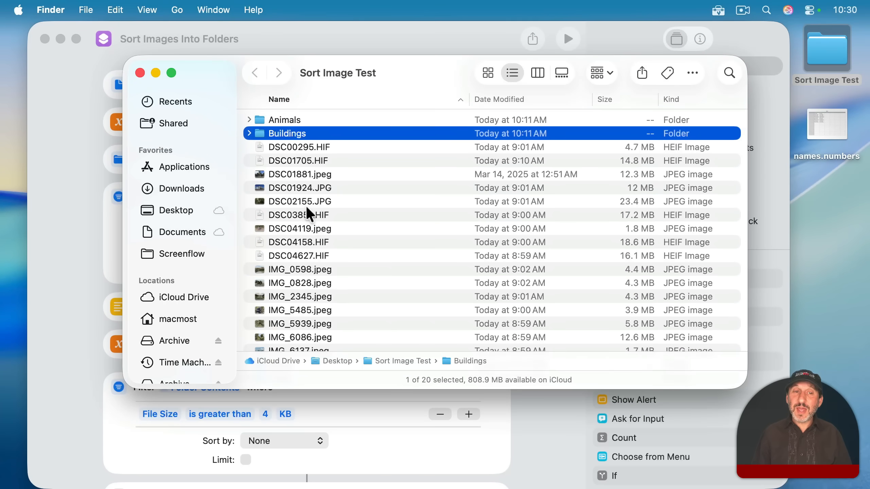
scroll(303, 298, down, 3)
click(281, 324)
click(284, 338)
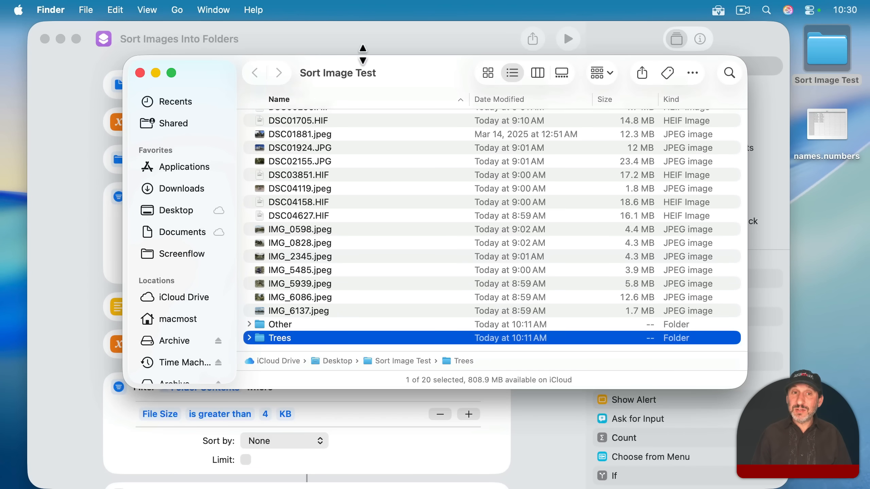
click(364, 44)
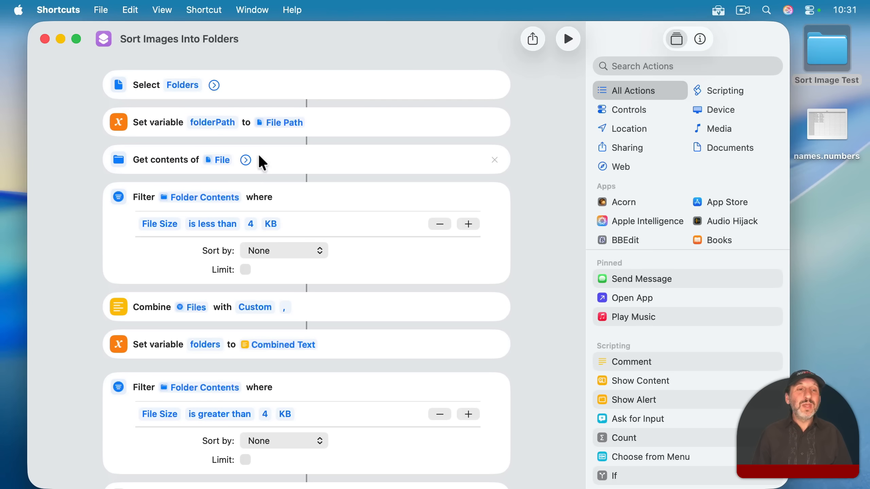
Step: Examine the shortcut's actions from the folder selection and file size filters through the repeat loop and the On-Device model prompt
scroll(228, 282, down, 5)
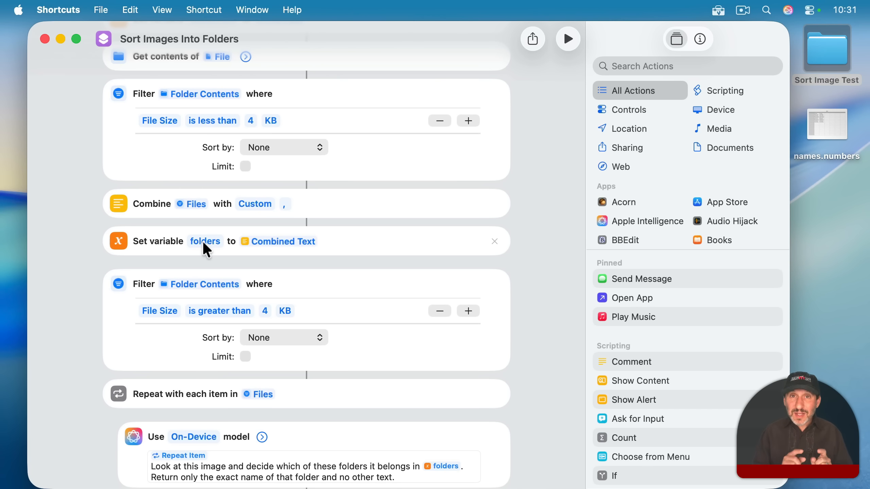
scroll(204, 244, down, 3)
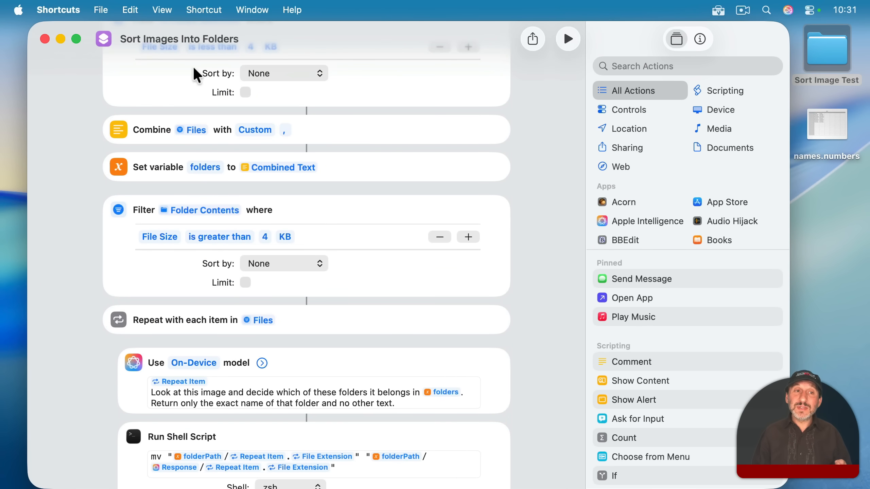
scroll(192, 68, up, 7)
scroll(197, 148, down, 10)
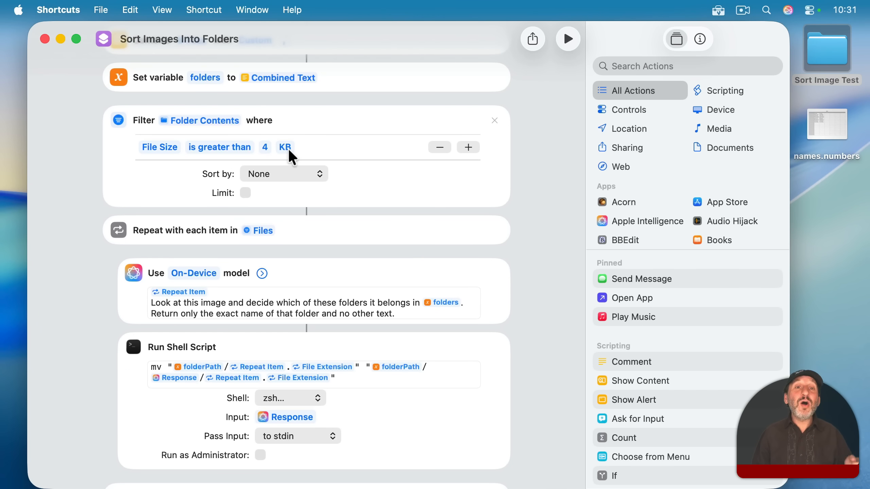
scroll(220, 226, down, 3)
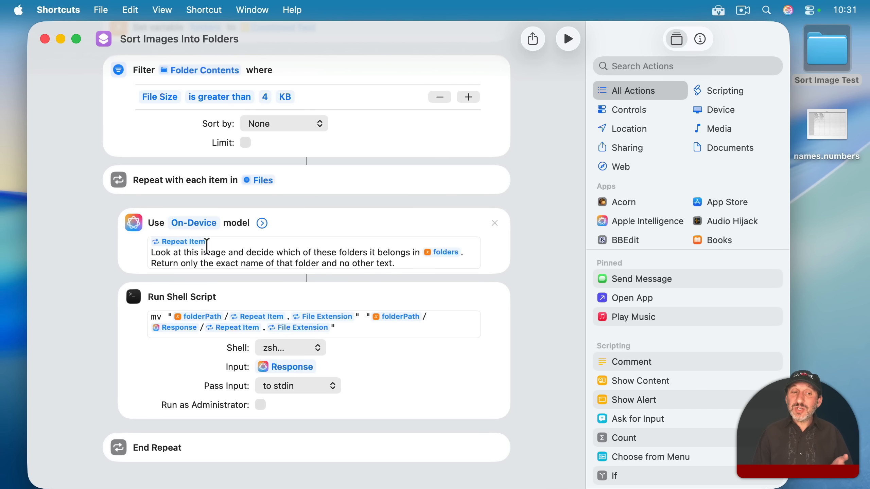
drag(225, 241, 222, 231)
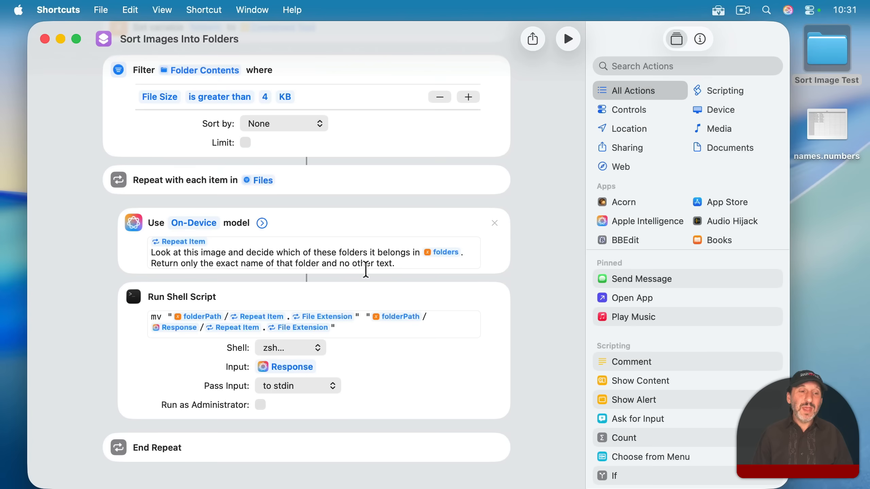
Step: Highlight the mv command in the Run Shell Script action and search the available actions for "move"
double_click(156, 317)
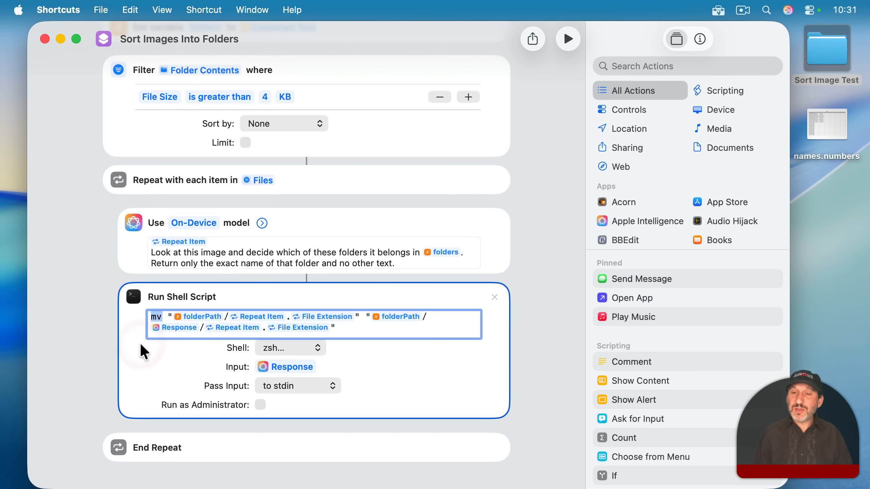
click(639, 66)
text(move)
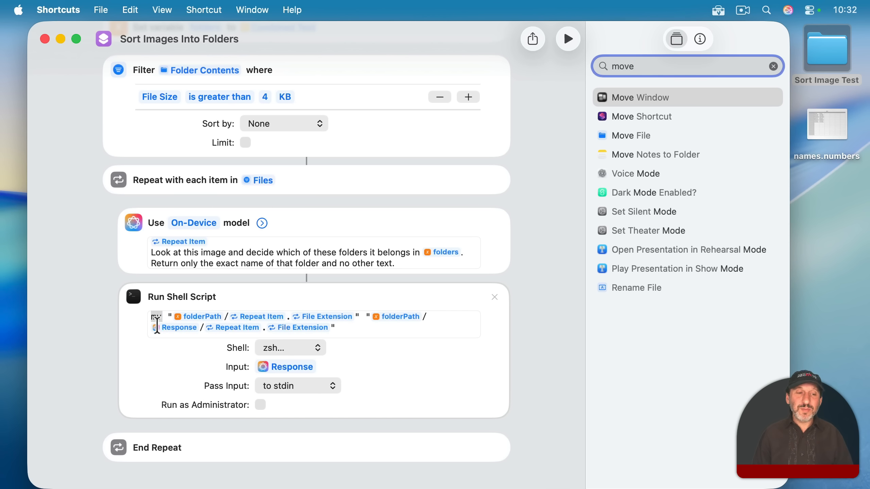
Step: Examine the mv command's source and destination paths, highlighting the folderPath variable, the dot before File Extension and the Response folder
click(177, 316)
drag(177, 317, 236, 316)
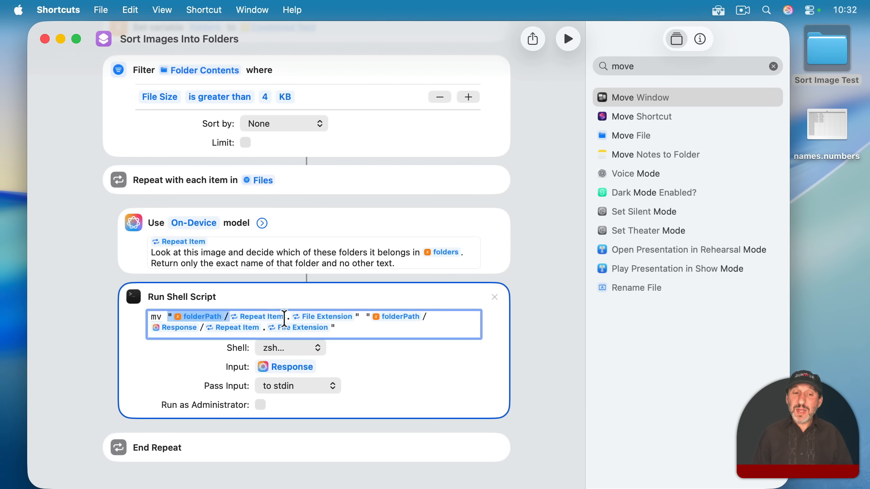
click(290, 318)
text(.)
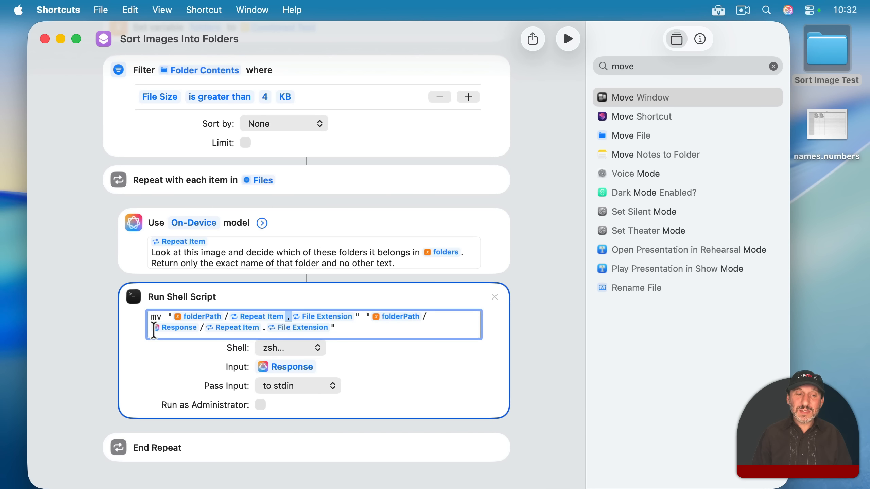
drag(423, 316, 198, 328)
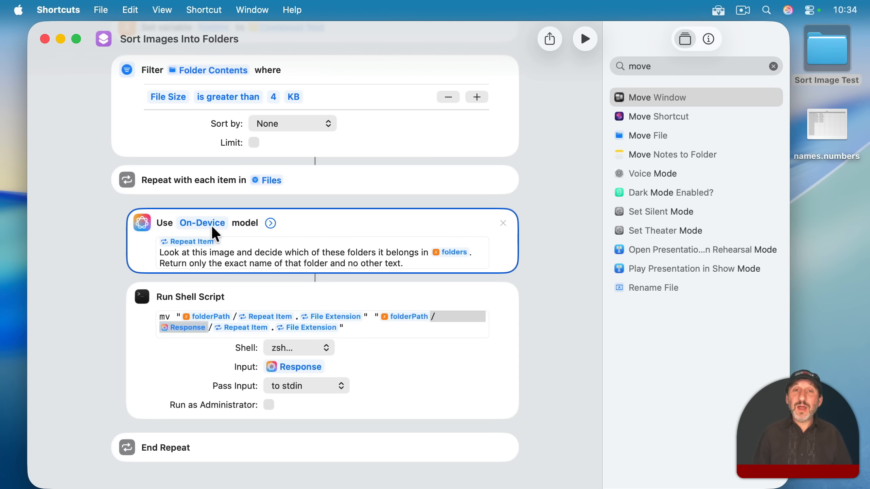
Step: Switch the image-sorting model from On-Device to the ChatGPT extension and hide the shortcut editor
click(205, 226)
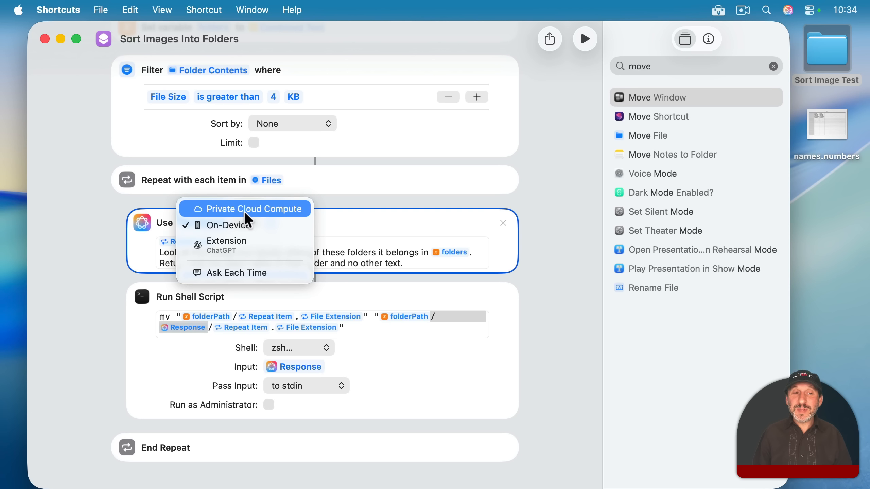
click(231, 246)
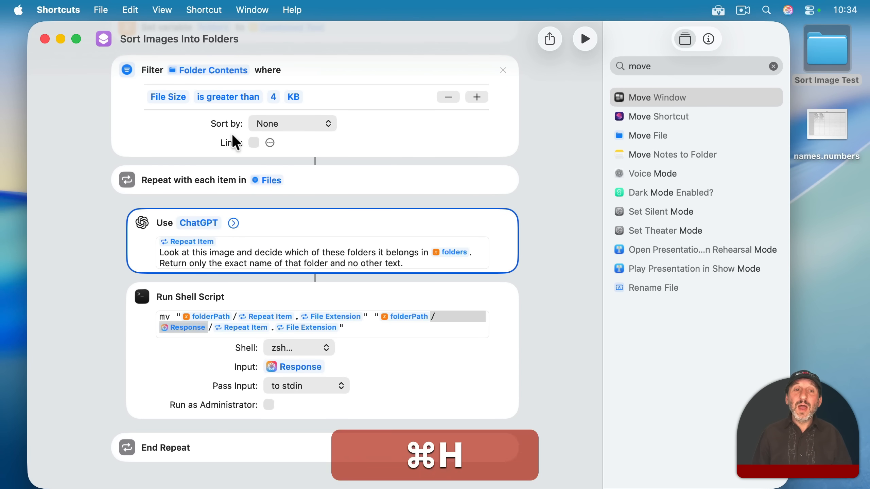
key(super+h)
Step: Expand the Animals, Buildings, Other and Trees folders in the Finder window for Sort Image Test
click(425, 81)
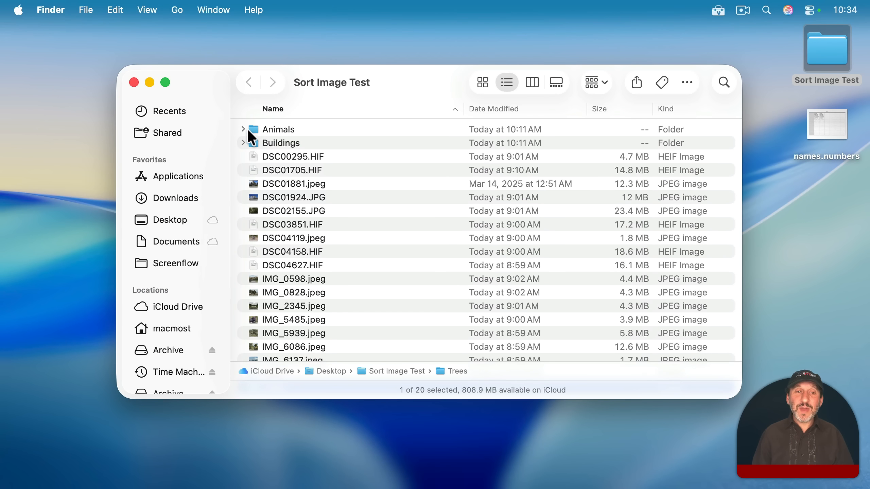
key(super+a)
key(super+Right)
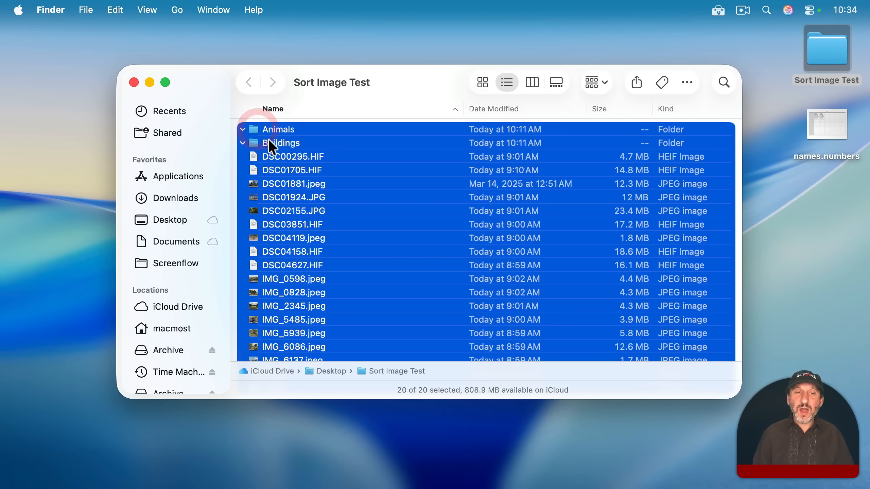
click(264, 135)
click(271, 142)
scroll(288, 264, down, 3)
click(287, 351)
scroll(286, 309, up, 3)
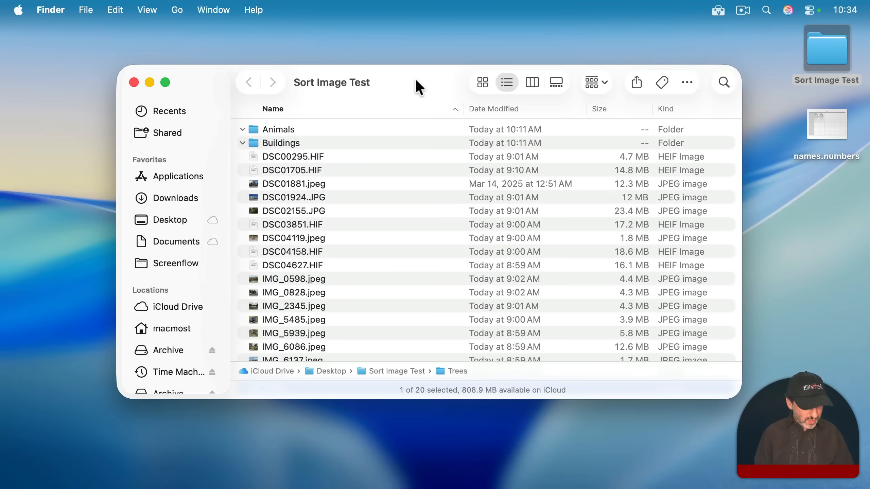
Step: Find the Sort Images Into Folders shortcut in Spotlight and run it on the Desktop's Sort Image Test folder
key(super+space)
key(super+3)
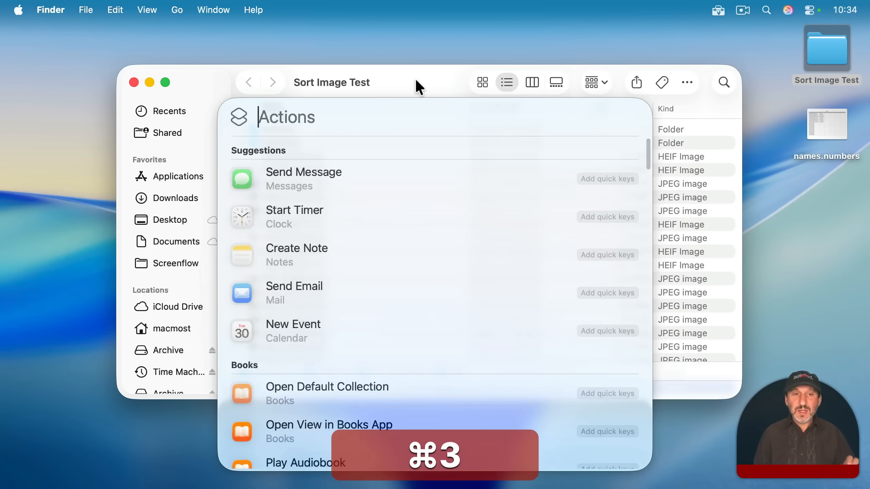
text(sort images Into Folders)
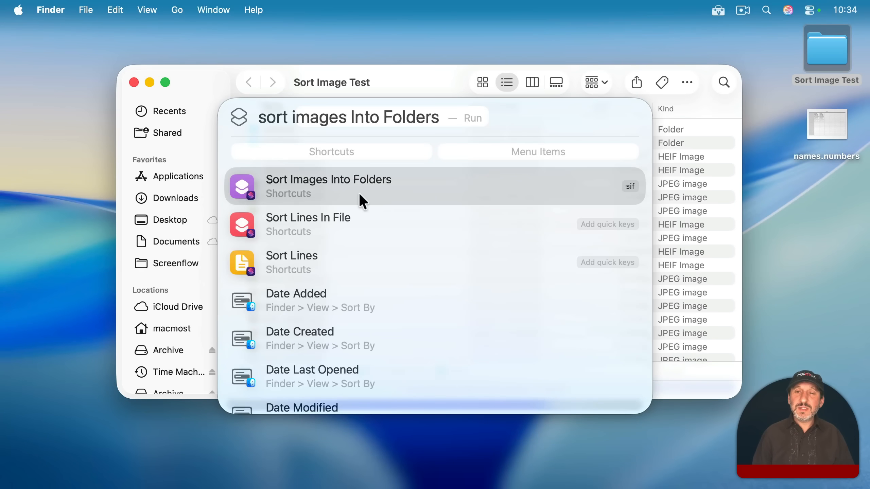
click(350, 193)
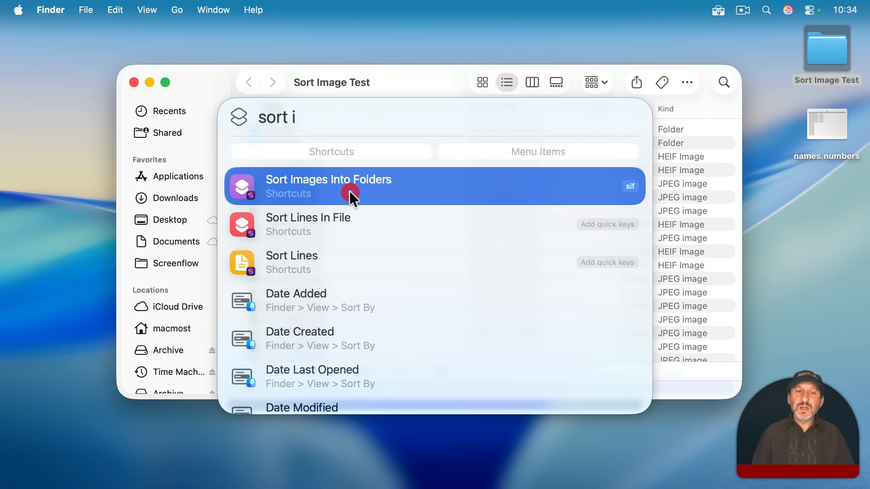
click(350, 193)
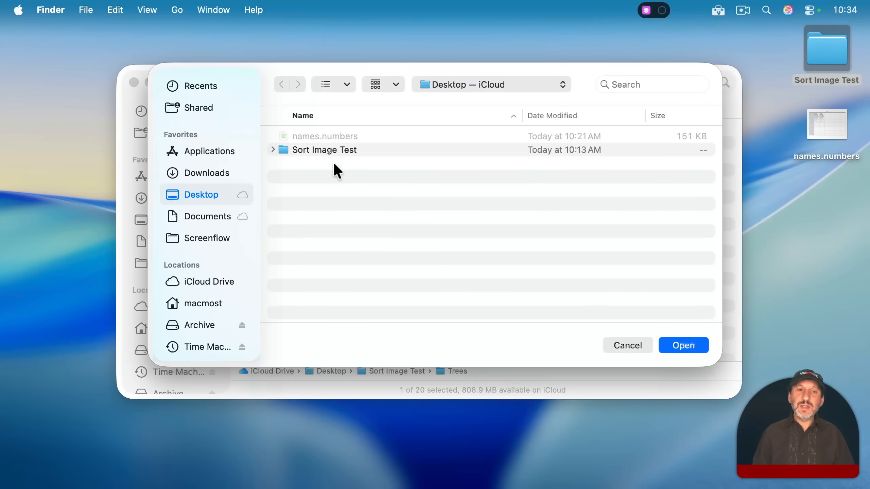
click(330, 150)
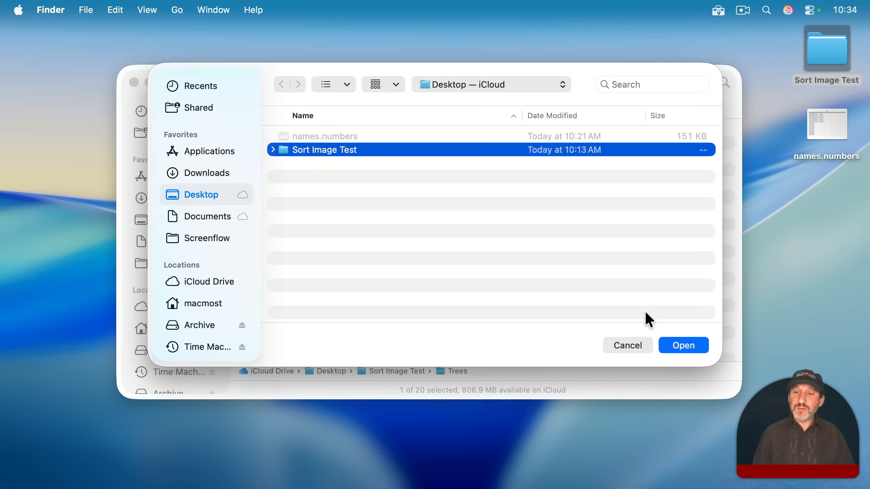
click(688, 344)
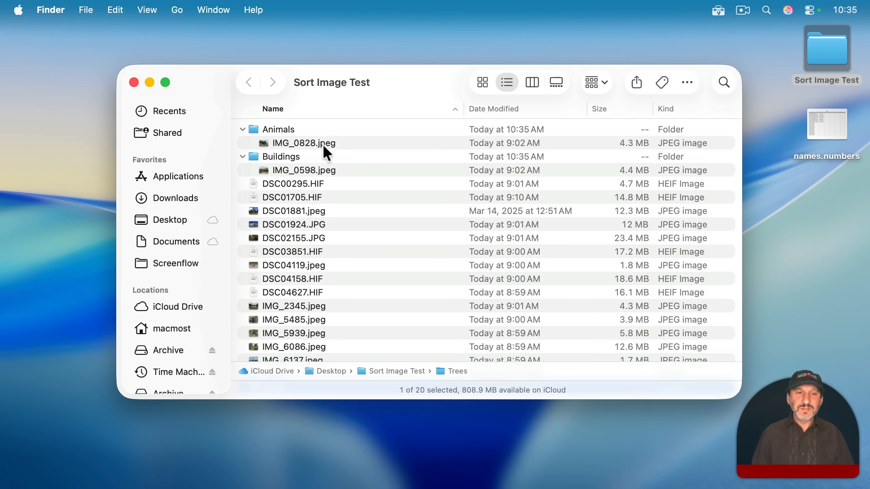
Step: Check the images moved into the subfolders and show the file preview in the Finder window
scroll(307, 314, down, 3)
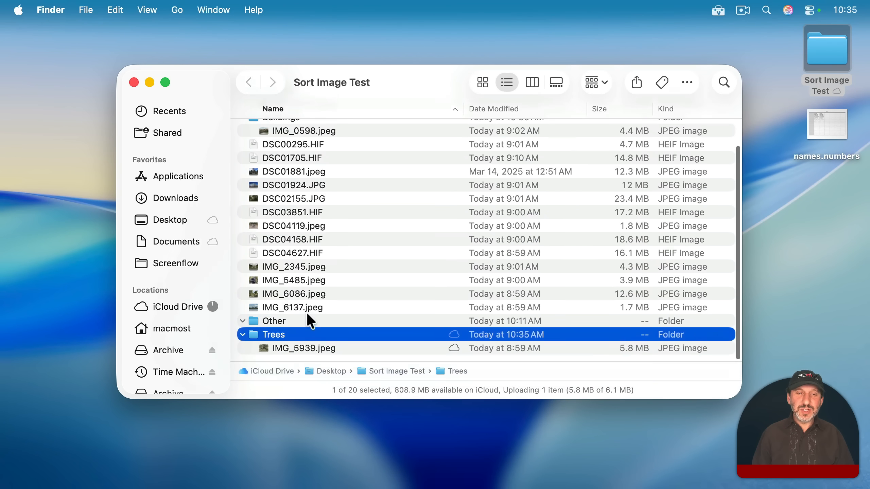
scroll(290, 322, up, 3)
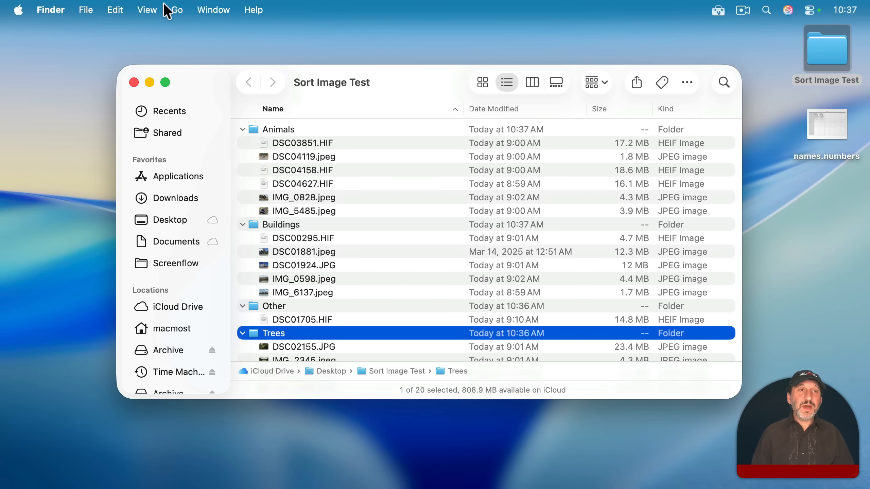
click(144, 9)
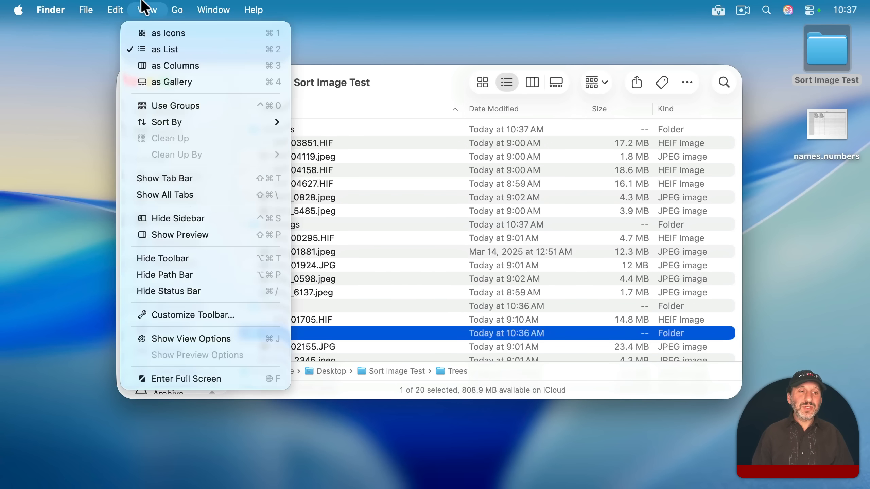
click(190, 233)
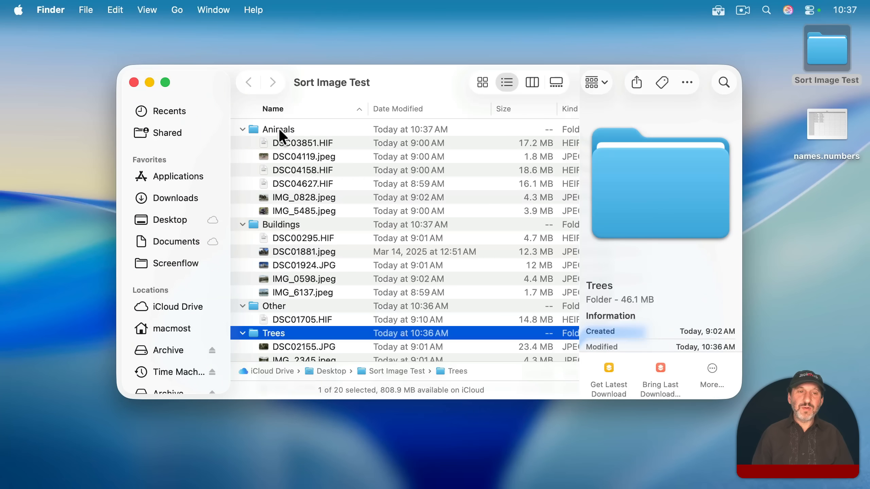
Step: Preview the images sorted into the Animals folder one by one
click(283, 130)
key(Down)
key(Down)
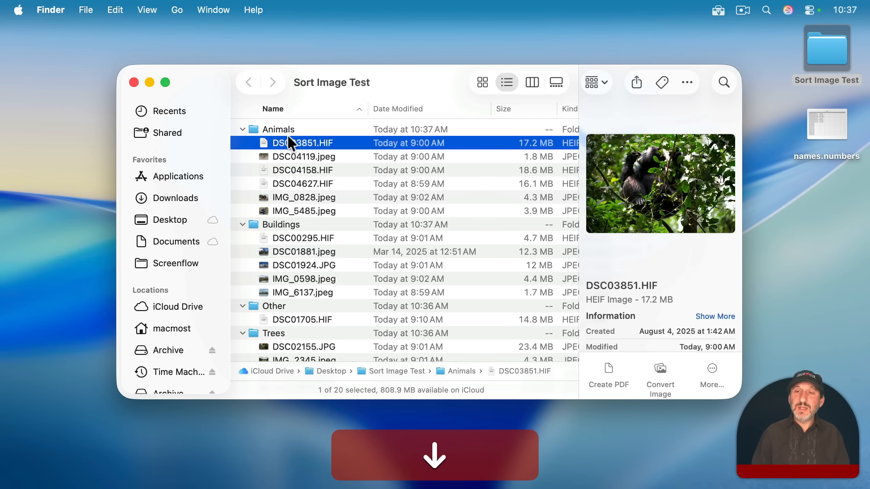
key(Down)
key(Down)
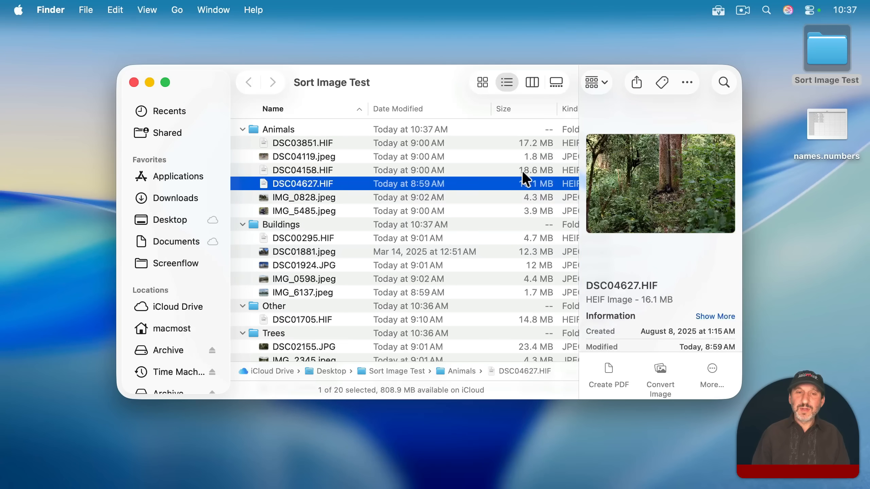
key(Down)
key(Down)
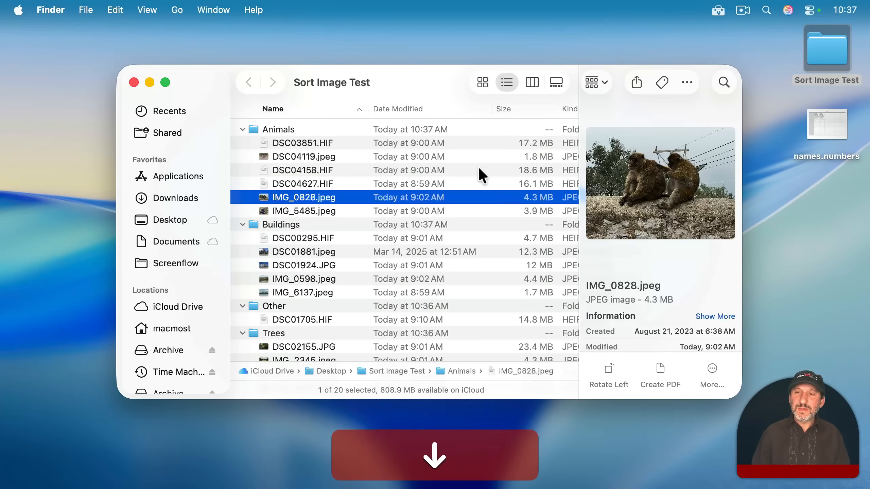
Step: Preview the images sorted into the Buildings folder through IMG_6137.jpeg
key(Down)
key(Down)
key(Down)
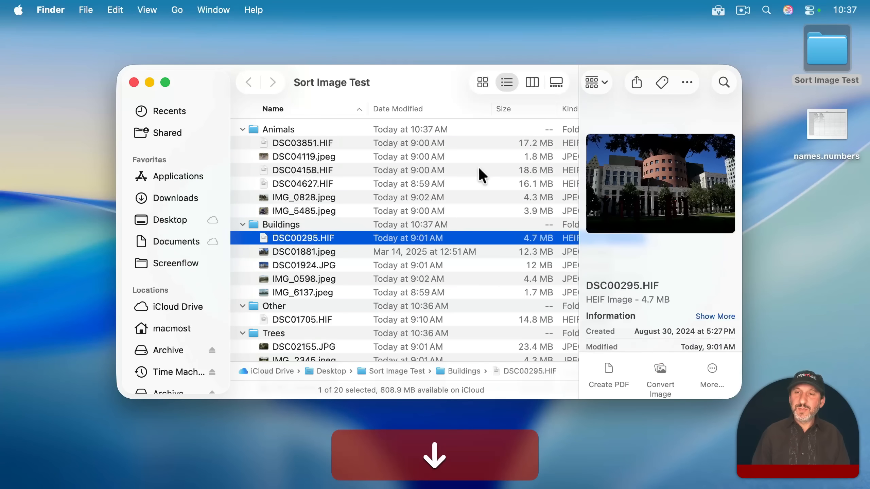
key(Down)
key(Down)
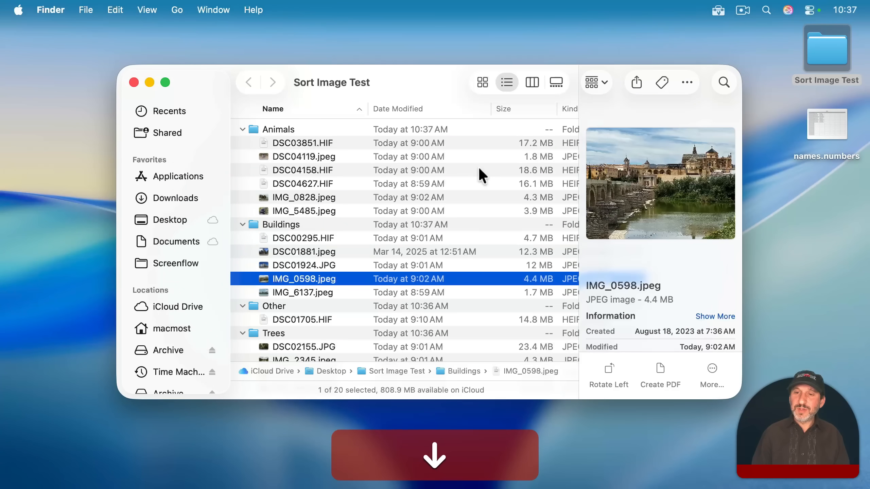
key(Down)
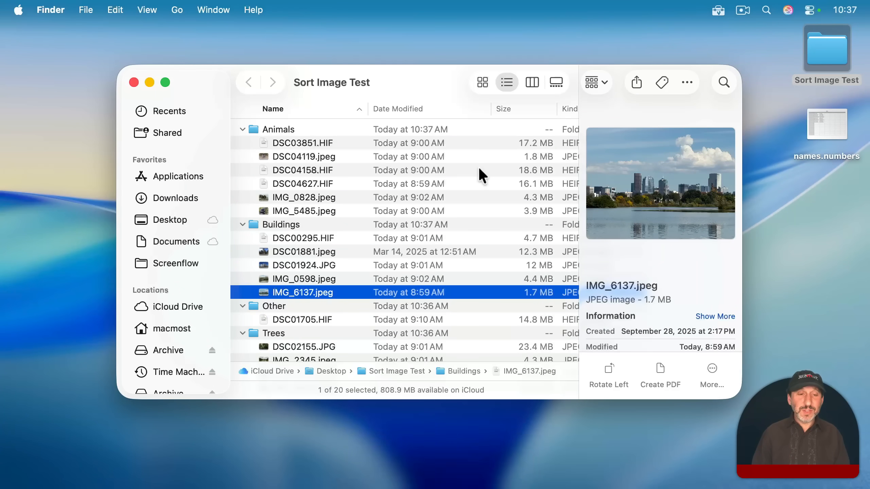
Step: Preview the images sorted into the Other and Trees folders through IMG_6086.jpeg
key(Down)
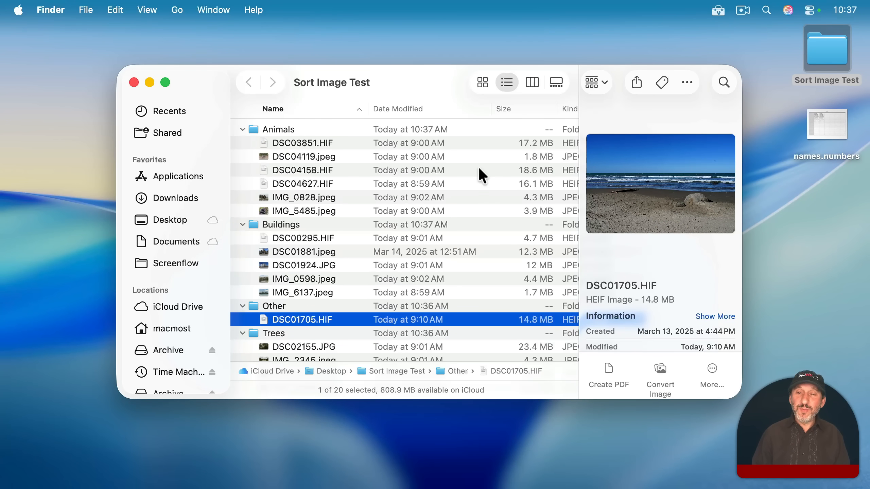
key(Down)
key(Down)
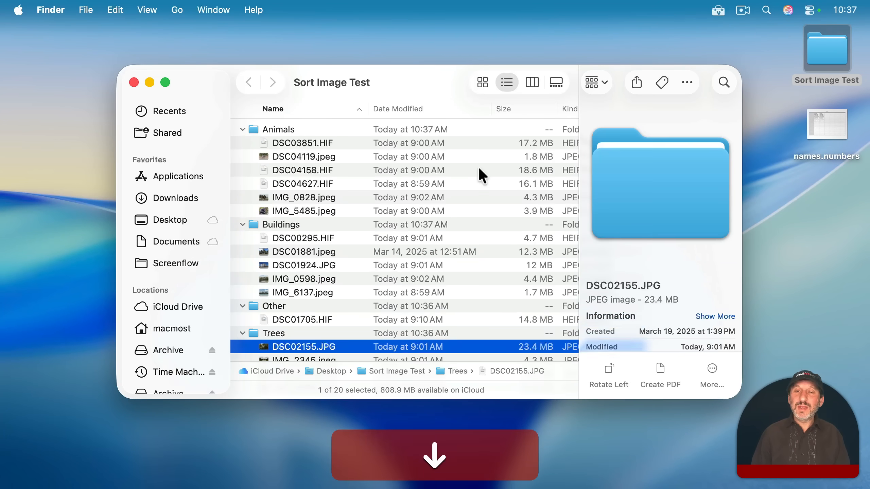
key(Down)
key(Down)
key(Down)
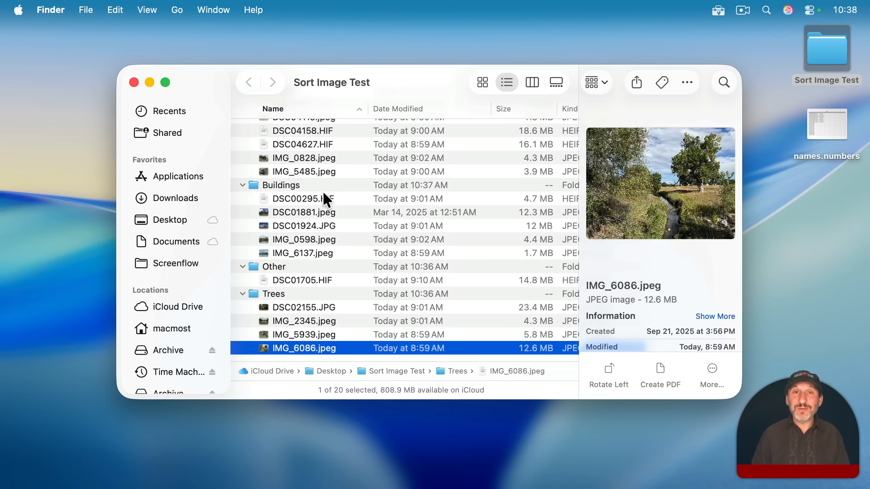
Step: Point out the Buildings, Other and Trees folders as sorting categories by selecting each in turn
click(282, 186)
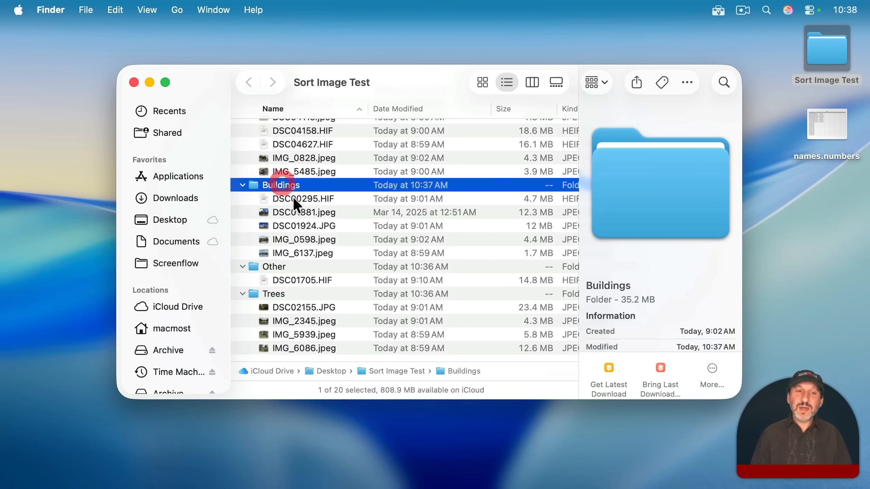
click(286, 267)
click(284, 292)
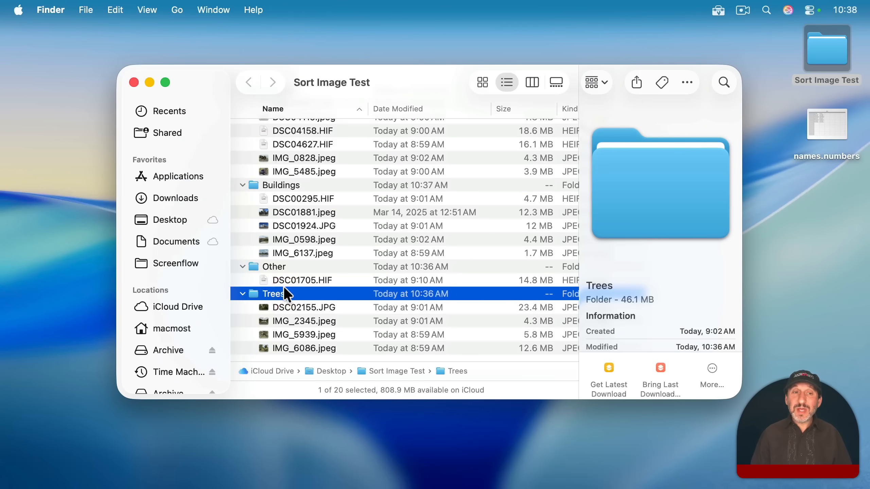
Step: Return to the Sort Images Into Folders shortcut in Shortcuts and review its actions from the folder selection onward
scroll(284, 197, up, 3)
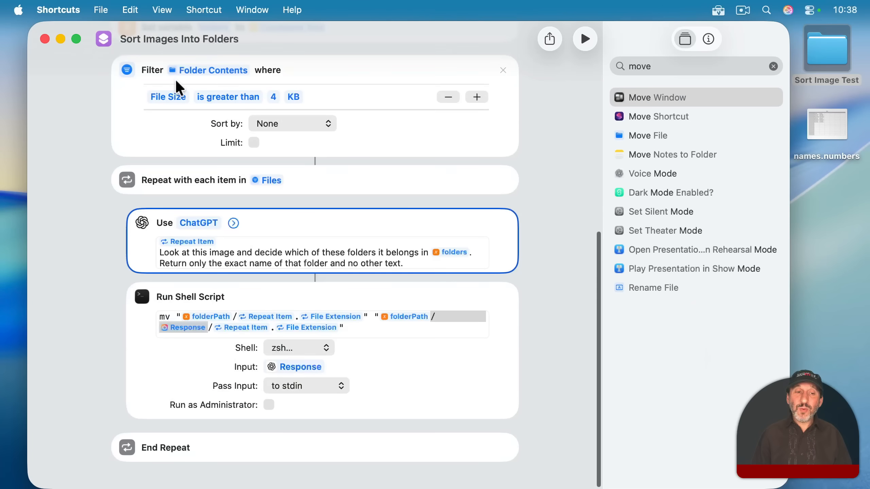
scroll(175, 80, up, 10)
scroll(175, 80, up, 5)
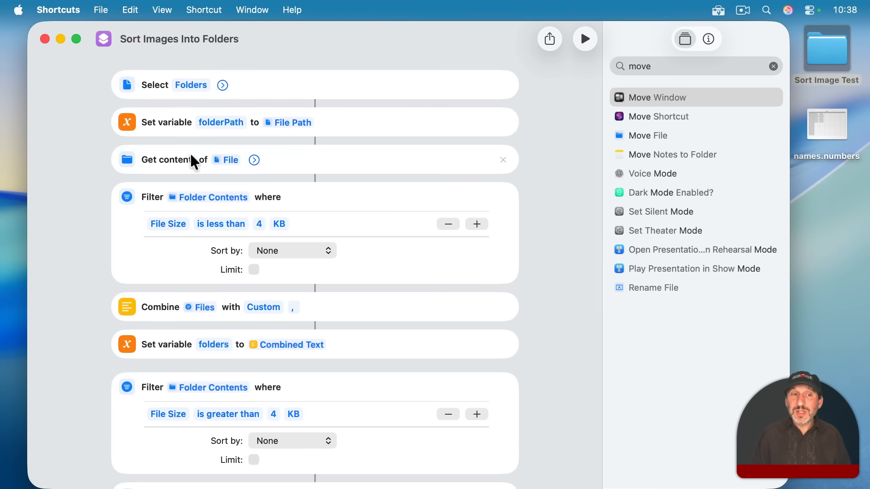